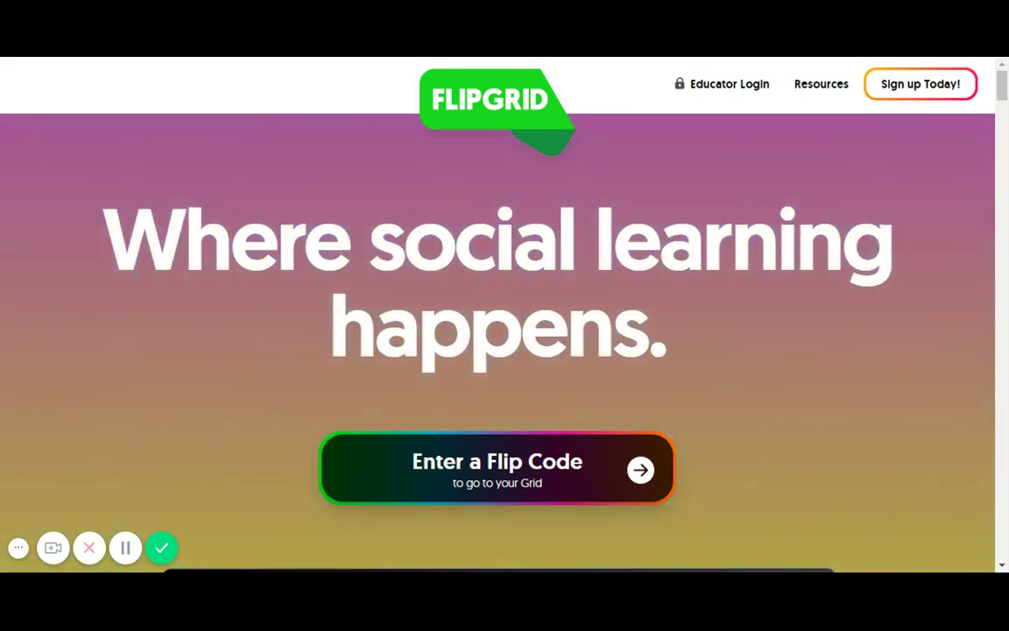
Enter the class Flip Code to join the Grid and reach its Google sign-in
{"action": "left_click", "coordinate": [388, 462]}
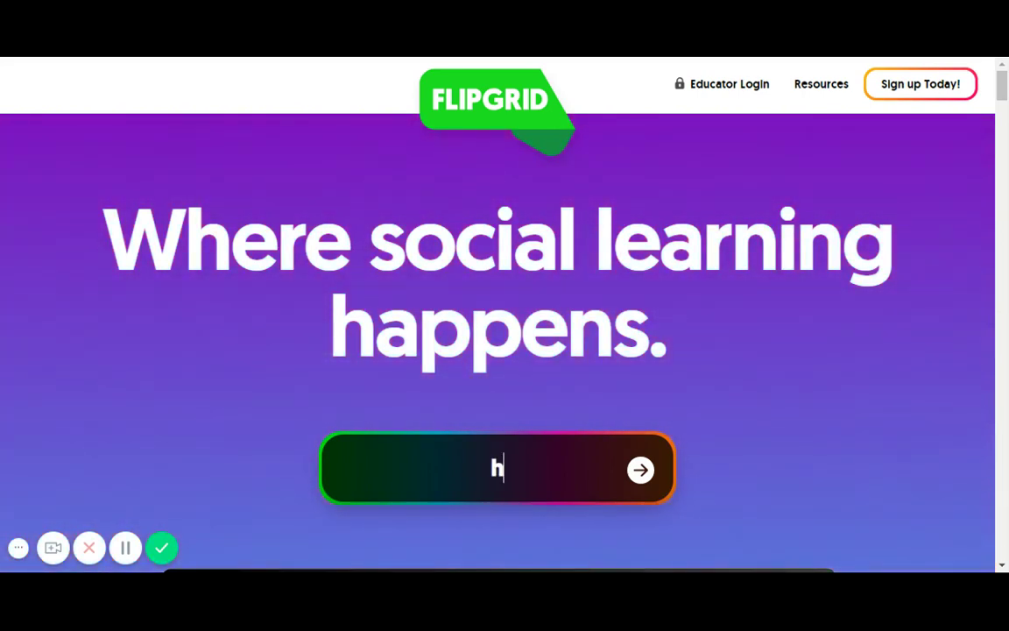
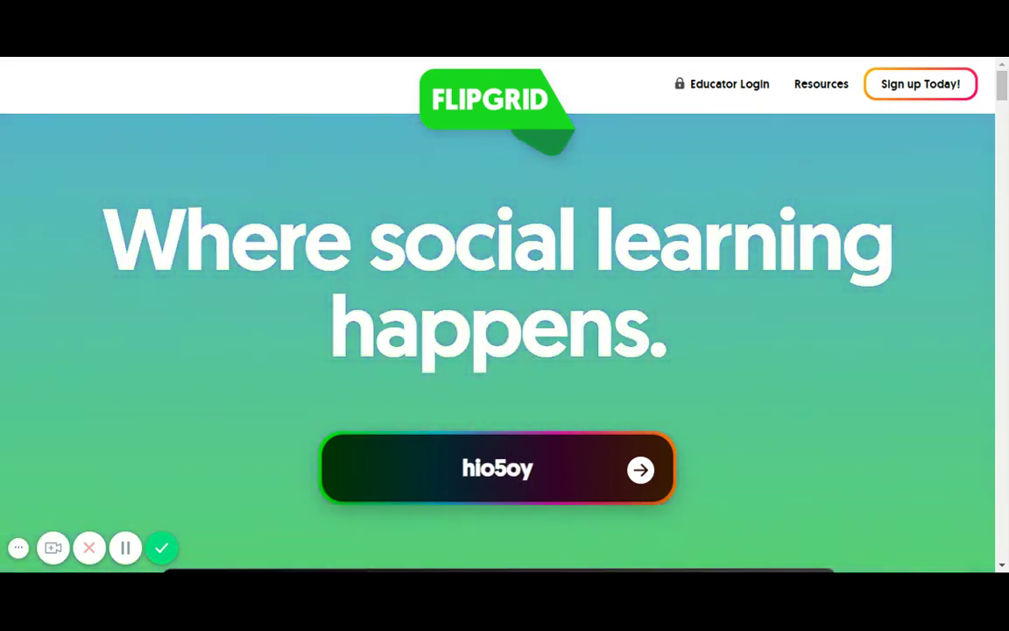
{"action": "key", "text": "Return"}
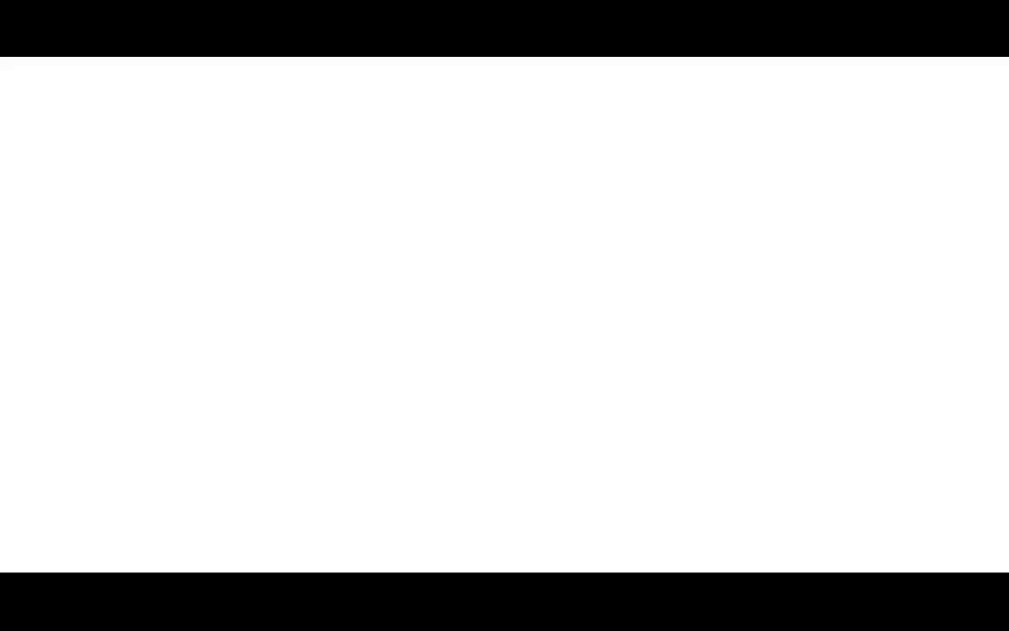
Sign in with the first listed account and start a new Introductions! response
{"action": "left_click", "coordinate": [490, 258]}
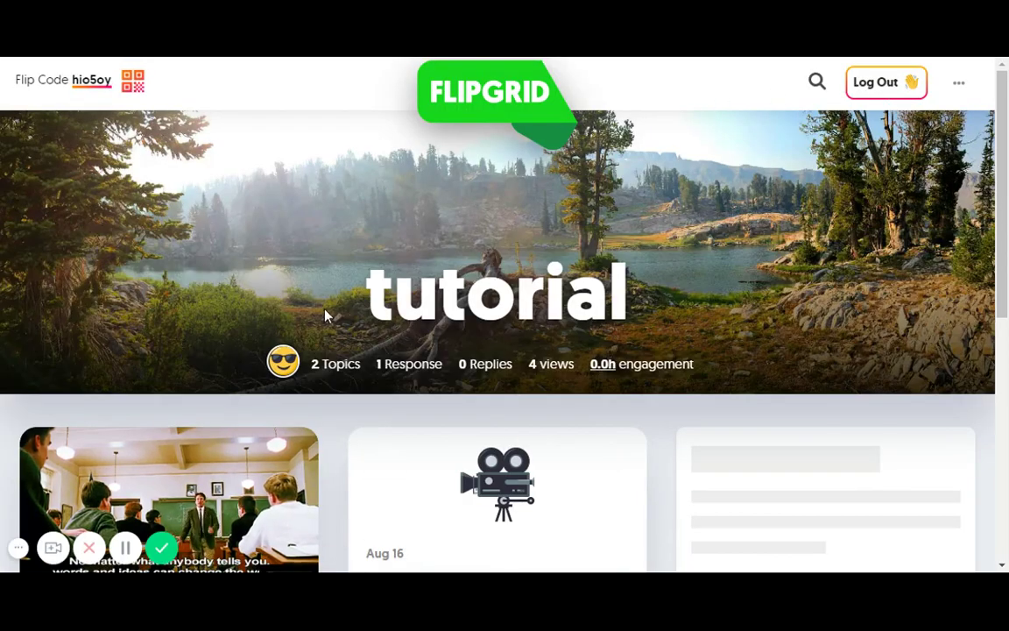
{"action": "scroll", "coordinate": [325, 315], "scroll_direction": "down", "scroll_amount": 6}
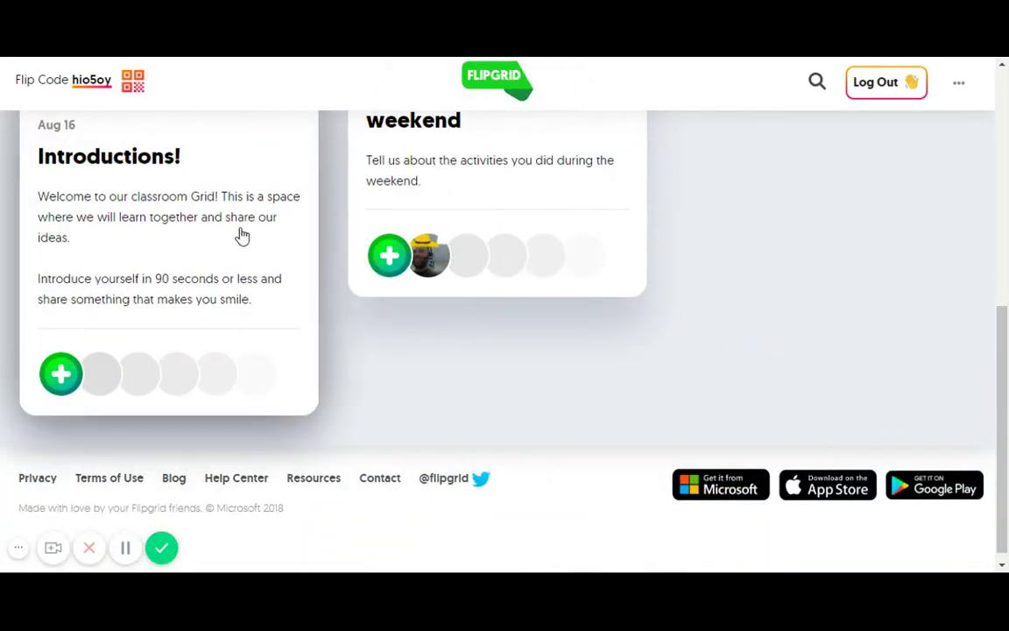
{"action": "scroll", "coordinate": [201, 311], "scroll_direction": "up", "scroll_amount": 3}
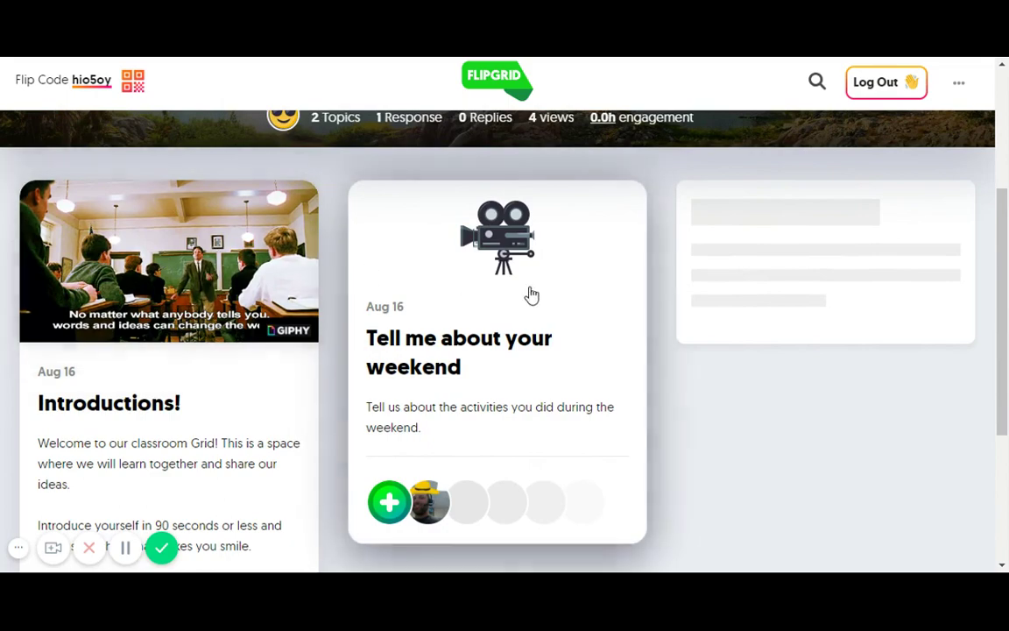
{"action": "scroll", "coordinate": [530, 293], "scroll_direction": "up", "scroll_amount": 3}
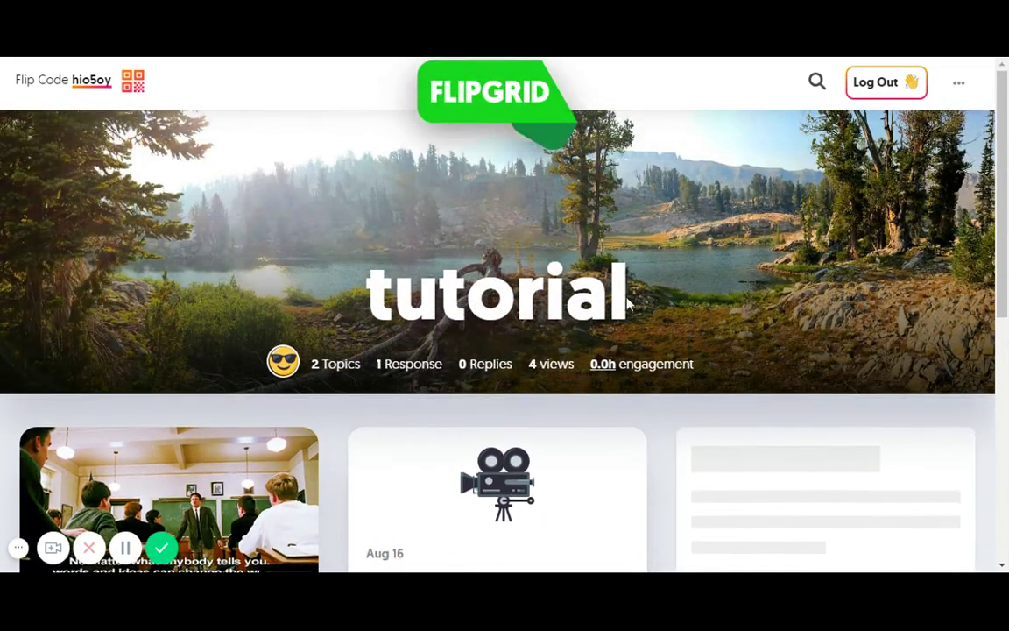
{"action": "scroll", "coordinate": [604, 311], "scroll_direction": "down", "scroll_amount": 5}
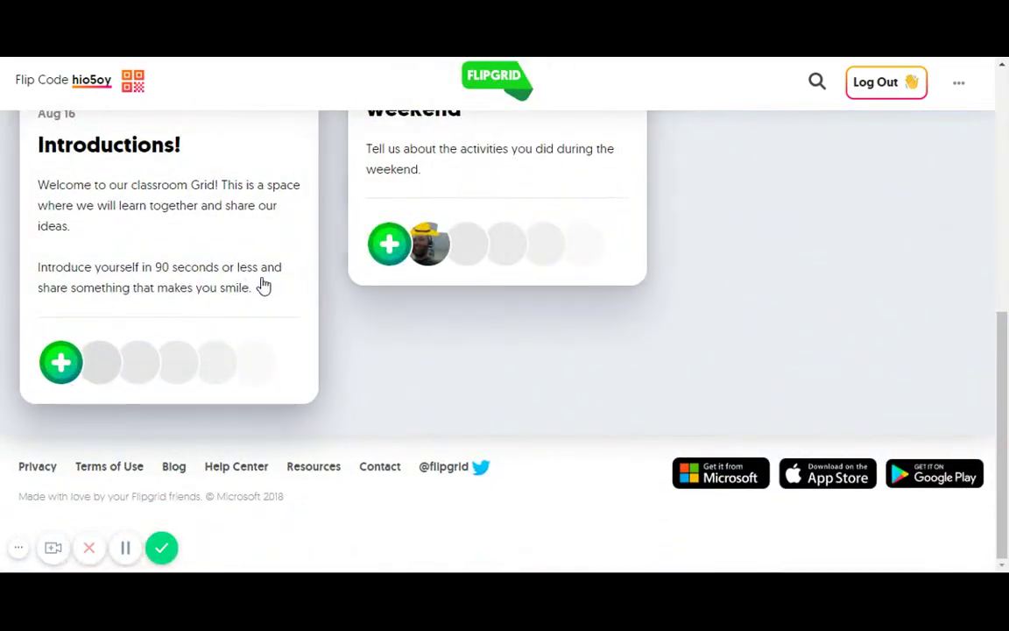
{"action": "scroll", "coordinate": [263, 286], "scroll_direction": "up", "scroll_amount": 3}
{"action": "scroll", "coordinate": [102, 411], "scroll_direction": "down", "scroll_amount": 2}
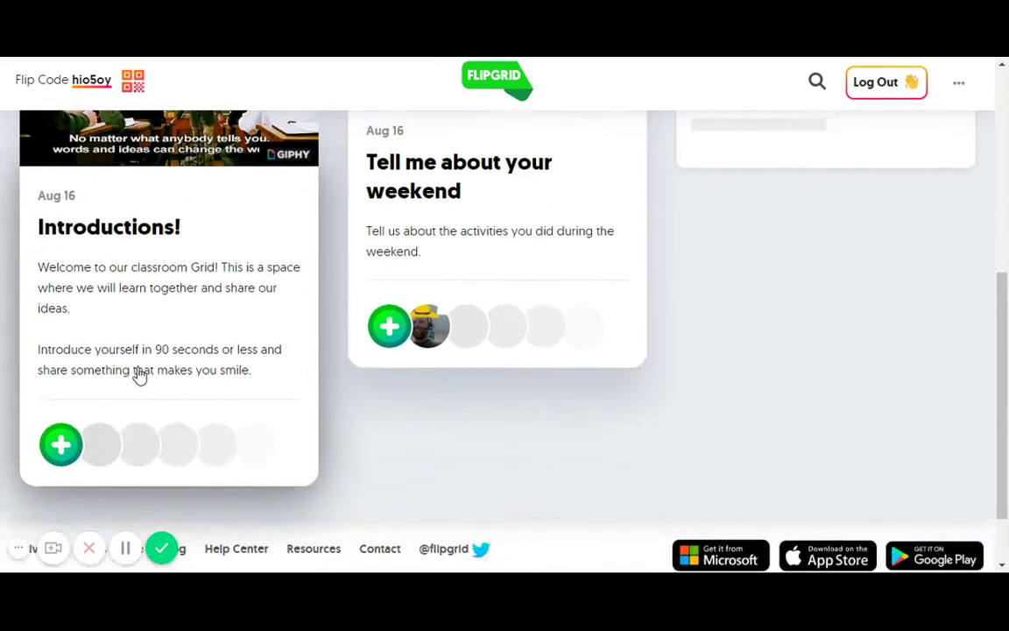
{"action": "left_click", "coordinate": [60, 446]}
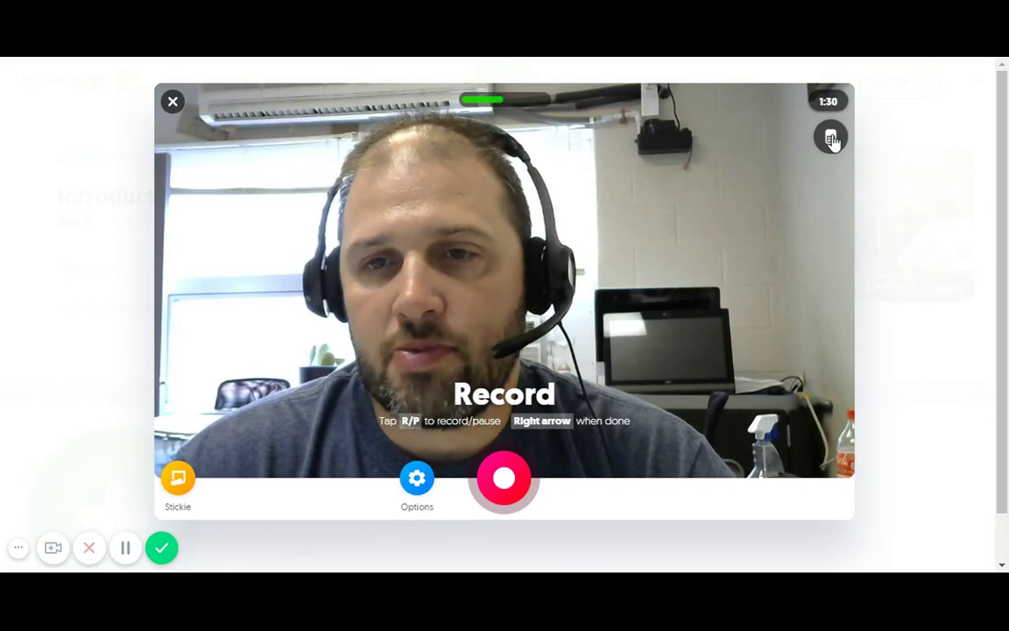
{"action": "left_click", "coordinate": [832, 139]}
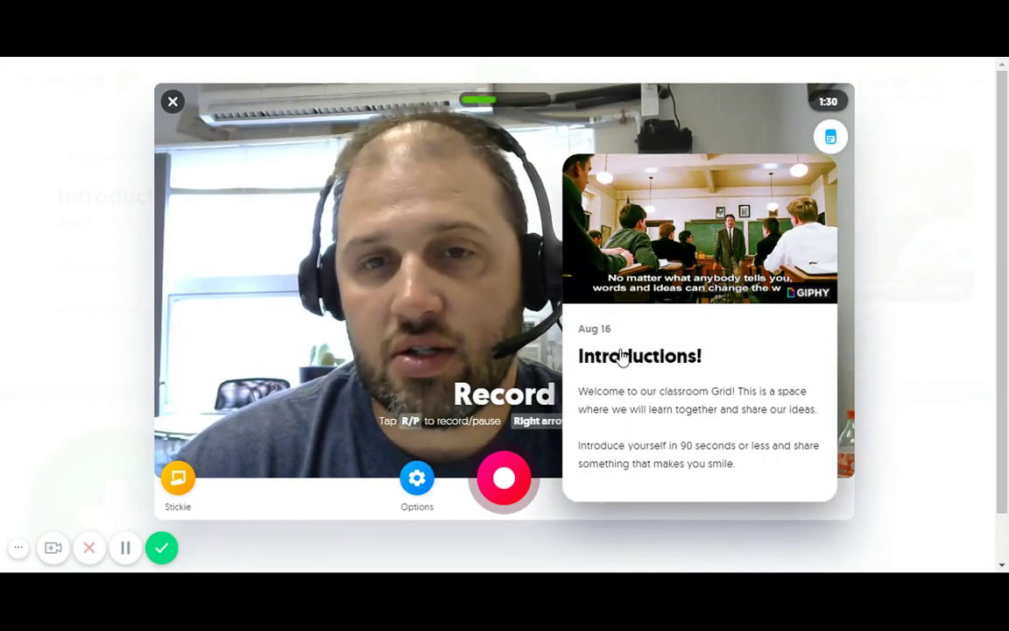
{"action": "left_click", "coordinate": [832, 138]}
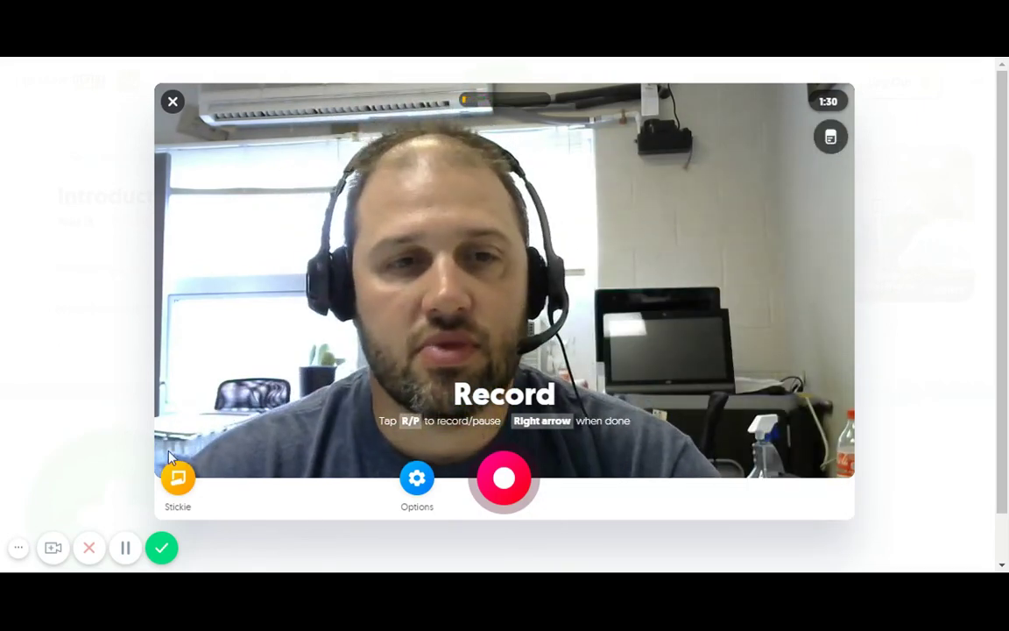
{"action": "left_click", "coordinate": [178, 477]}
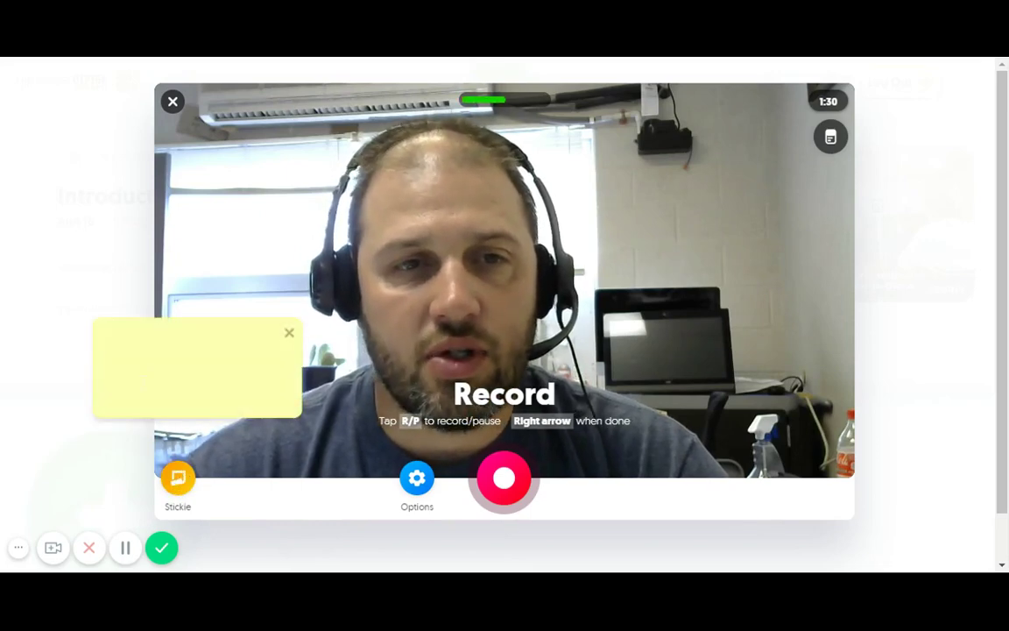
{"action": "left_click", "coordinate": [289, 336]}
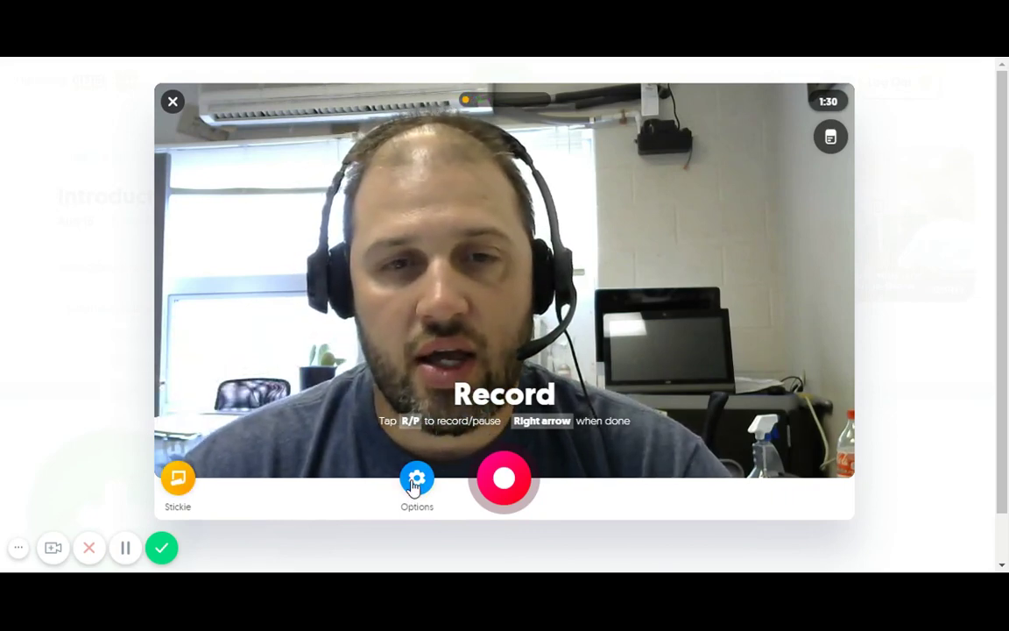
{"action": "left_click", "coordinate": [417, 482]}
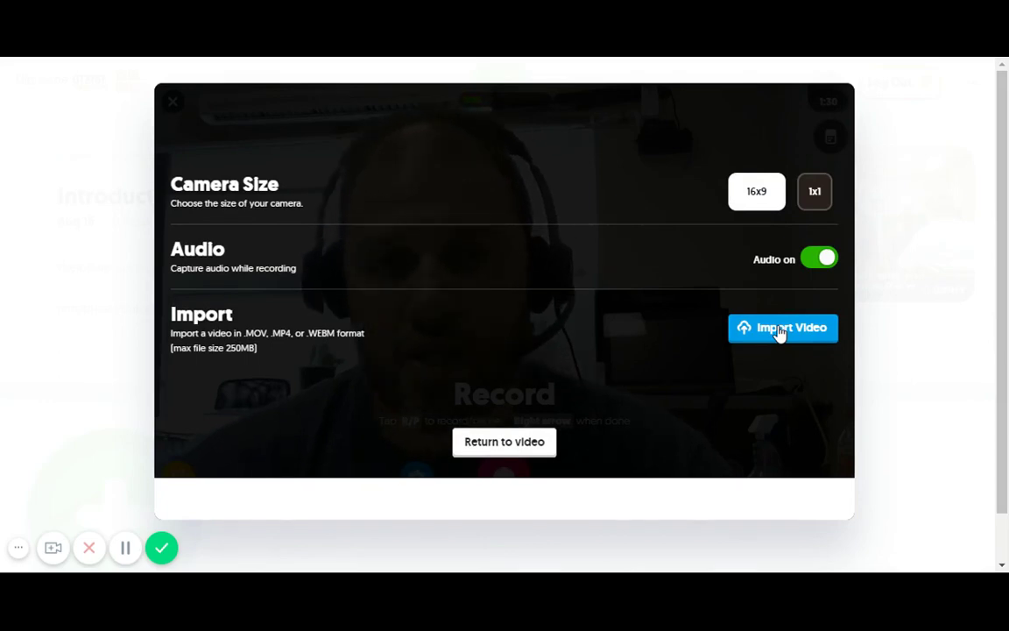
{"action": "left_click", "coordinate": [513, 443]}
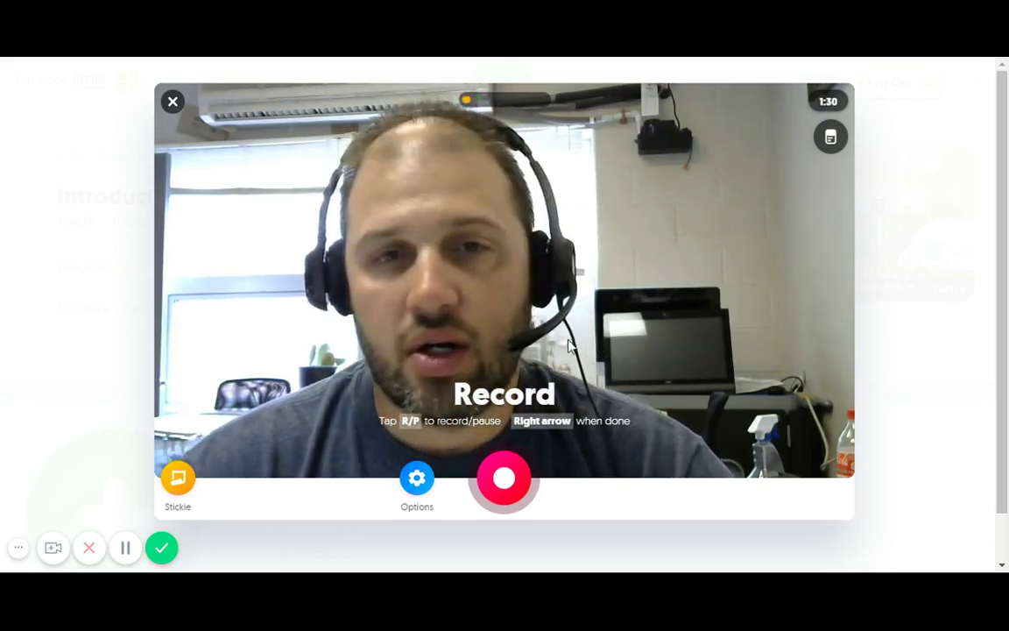
Record a roughly 16-second introduction clip, pause it, and go on to Review
{"action": "left_click", "coordinate": [505, 484]}
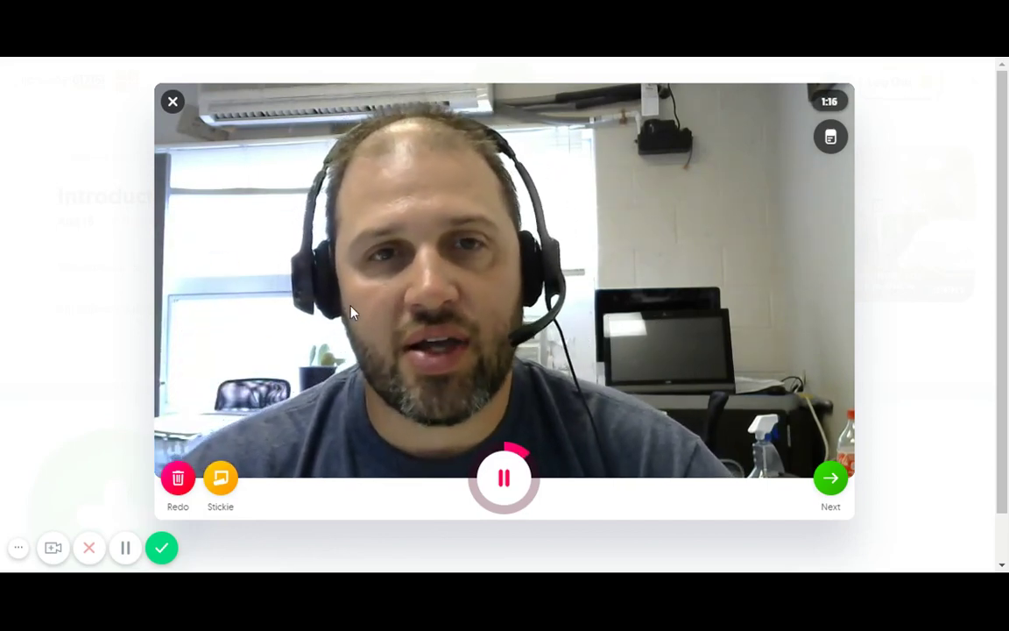
{"action": "left_click", "coordinate": [497, 482]}
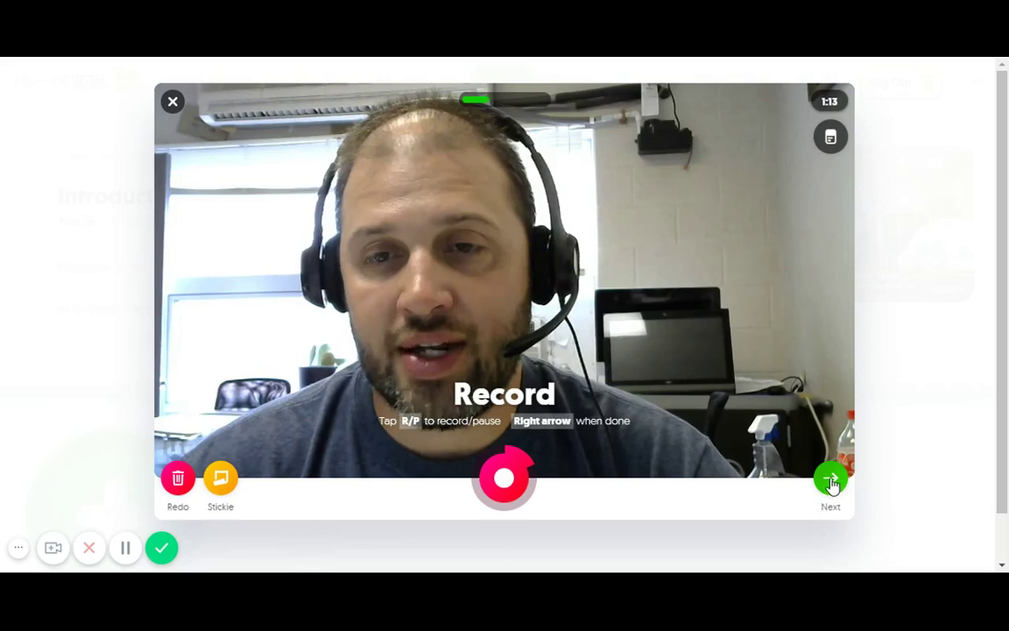
{"action": "left_click", "coordinate": [831, 480]}
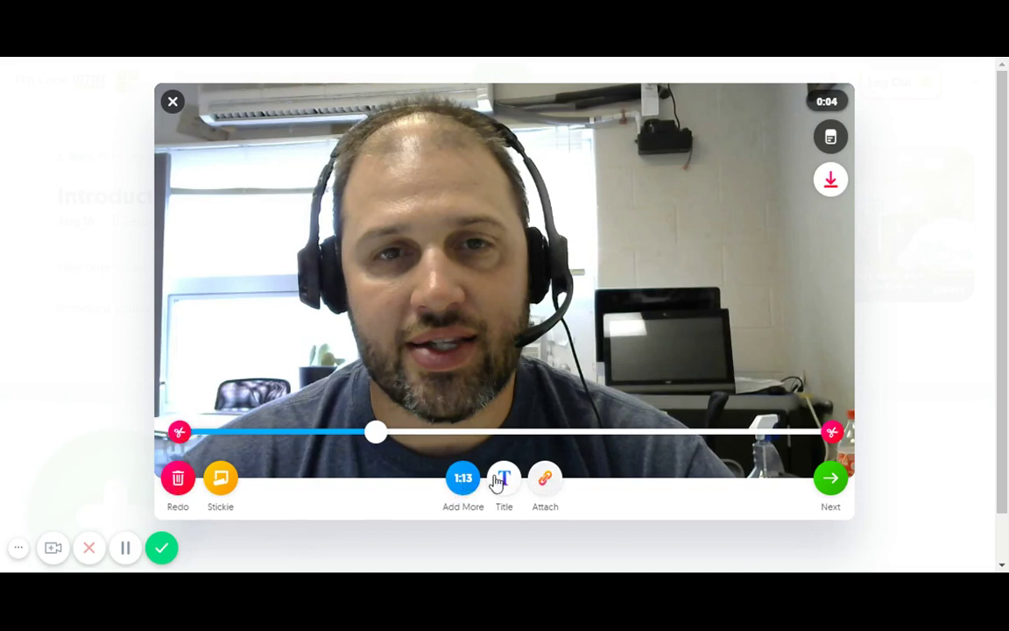
Title the clip with the presenter's name followed by 'Introduction'
{"action": "left_click", "coordinate": [505, 484]}
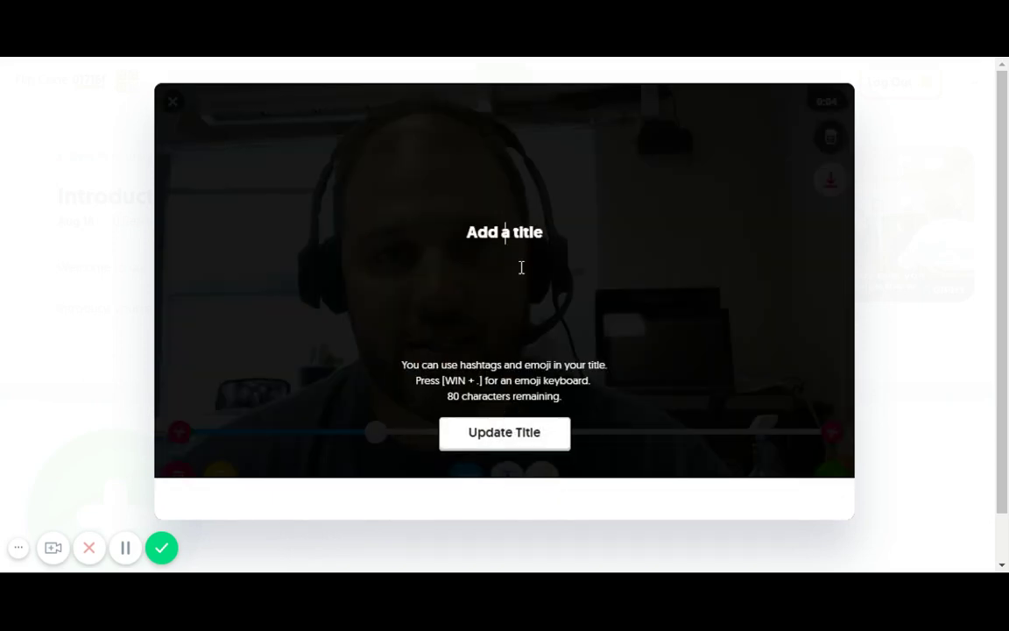
{"action": "type", "text": "Bjorn Behrendt I"}
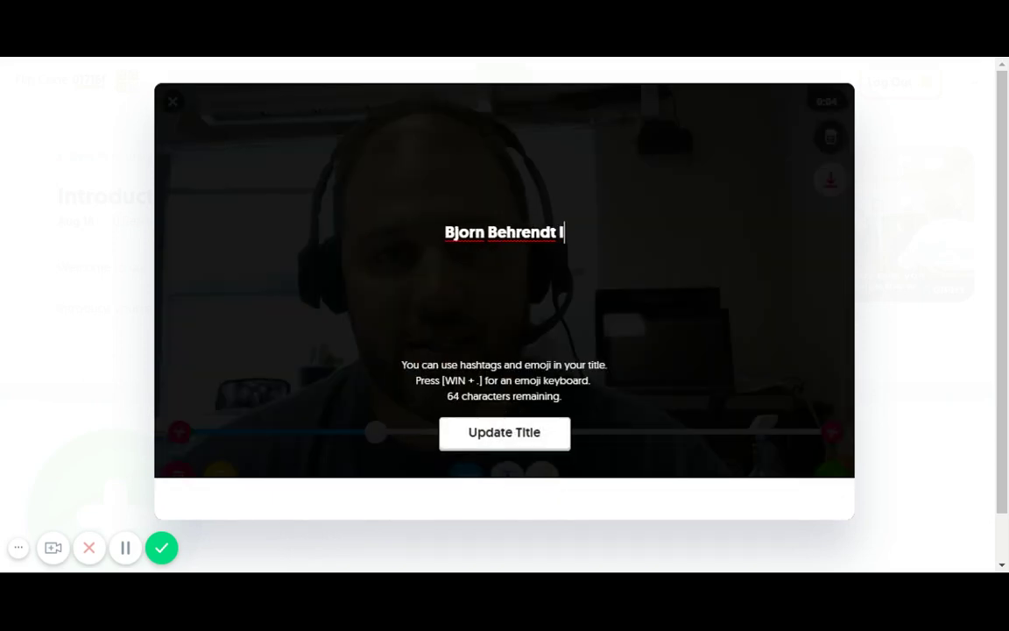
{"action": "type", "text": "ntroduction"}
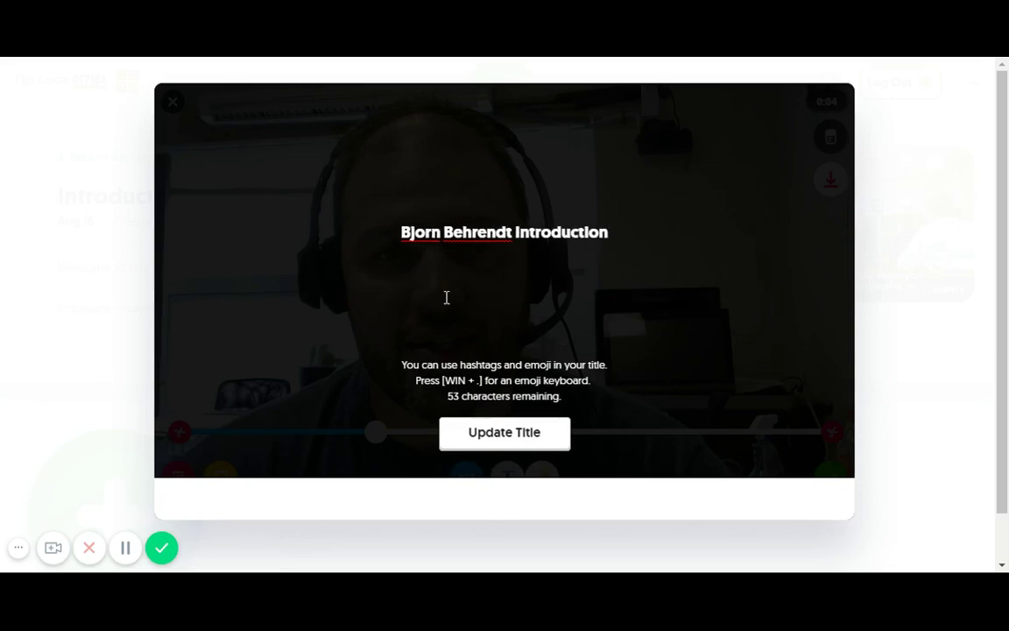
{"action": "left_click", "coordinate": [514, 436]}
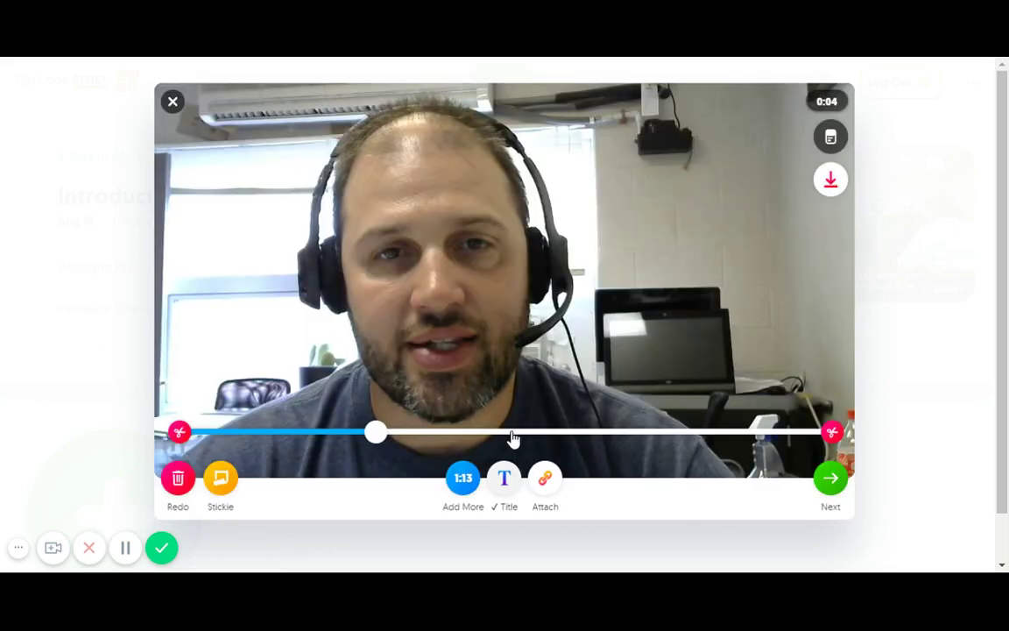
Open the Attach link panel and close it without adding a link
{"action": "scroll", "coordinate": [517, 434], "scroll_direction": "down", "scroll_amount": 1}
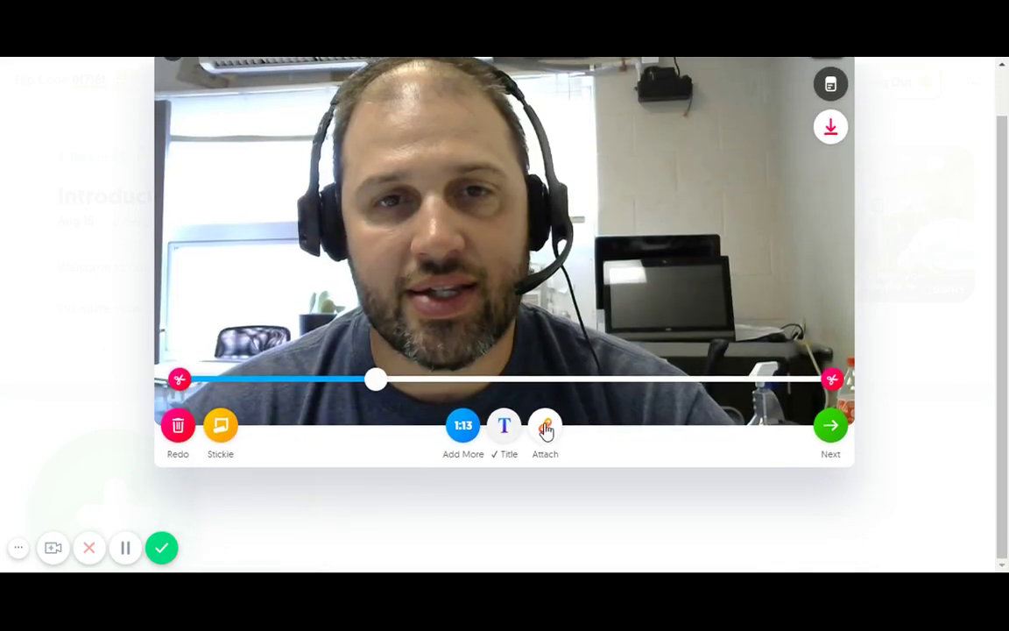
{"action": "left_click", "coordinate": [546, 428]}
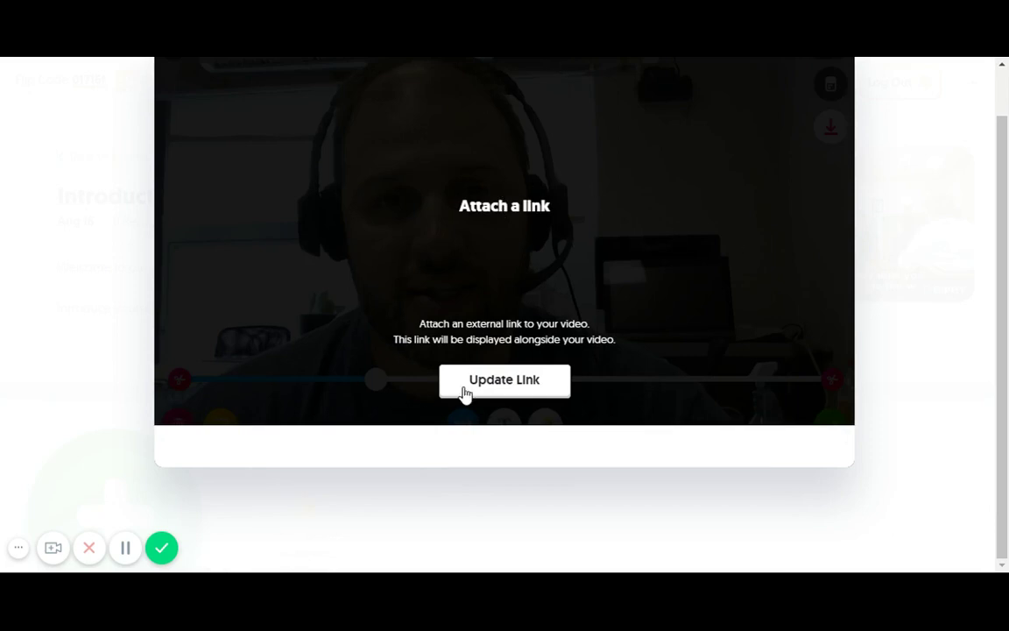
{"action": "scroll", "coordinate": [815, 173], "scroll_direction": "up", "scroll_amount": 1}
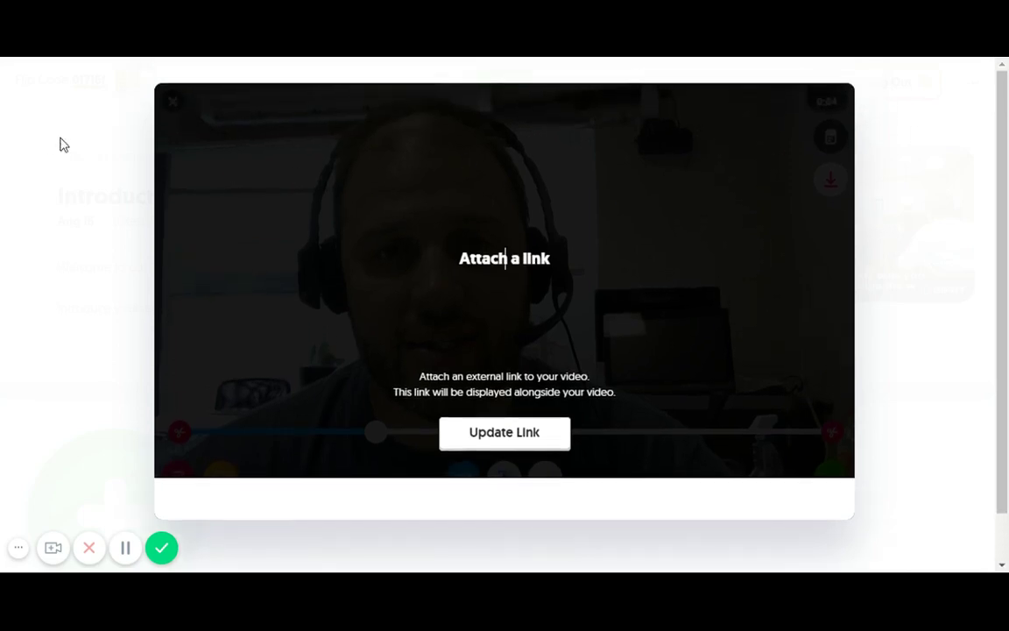
{"action": "left_click", "coordinate": [536, 437]}
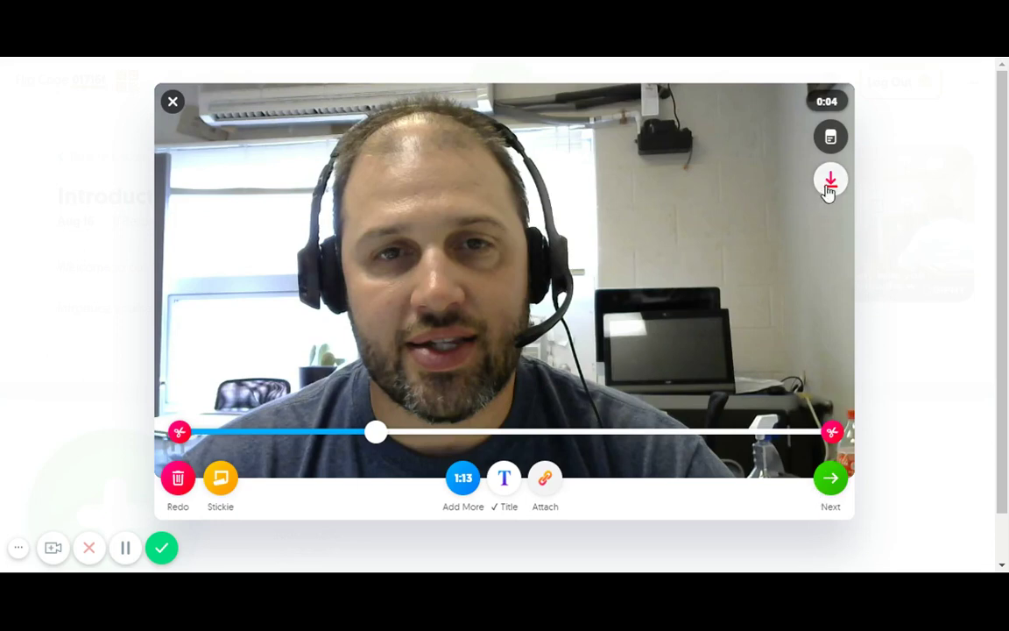
Leave the Review screen and continue to the Snap a Selfie camera
{"action": "left_click", "coordinate": [830, 480]}
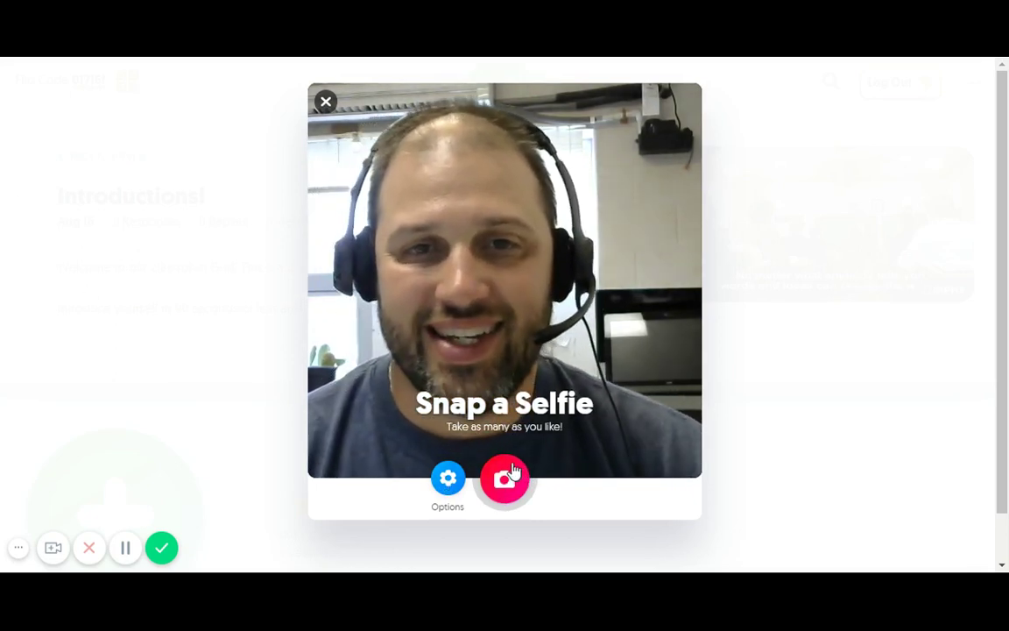
Snap the selfie and place a popcorn sticker at its lower right
{"action": "left_click", "coordinate": [514, 474]}
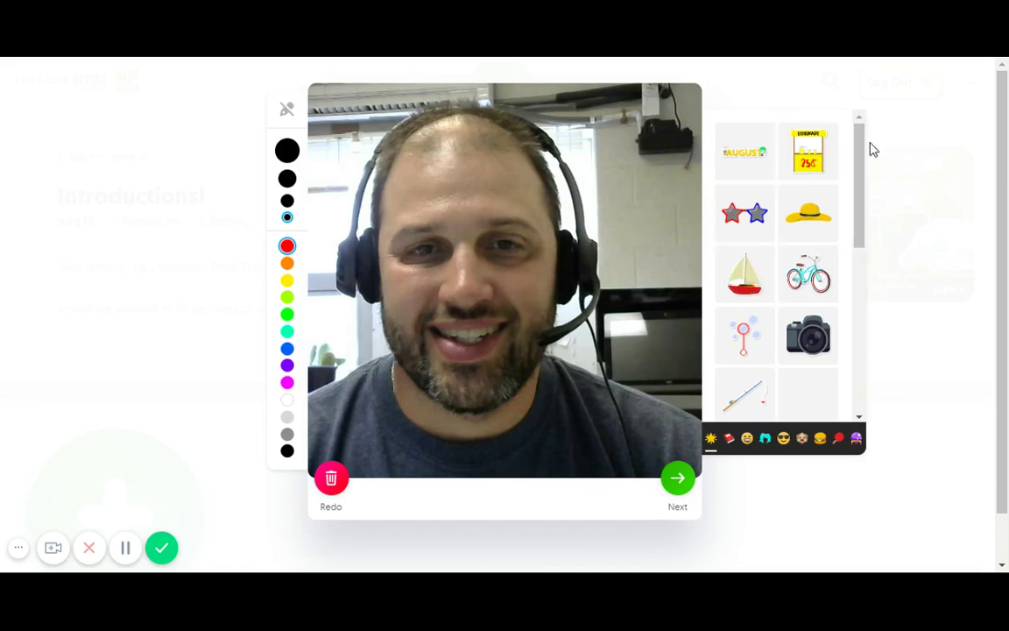
{"action": "scroll", "coordinate": [858, 210], "scroll_direction": "down", "scroll_amount": 5}
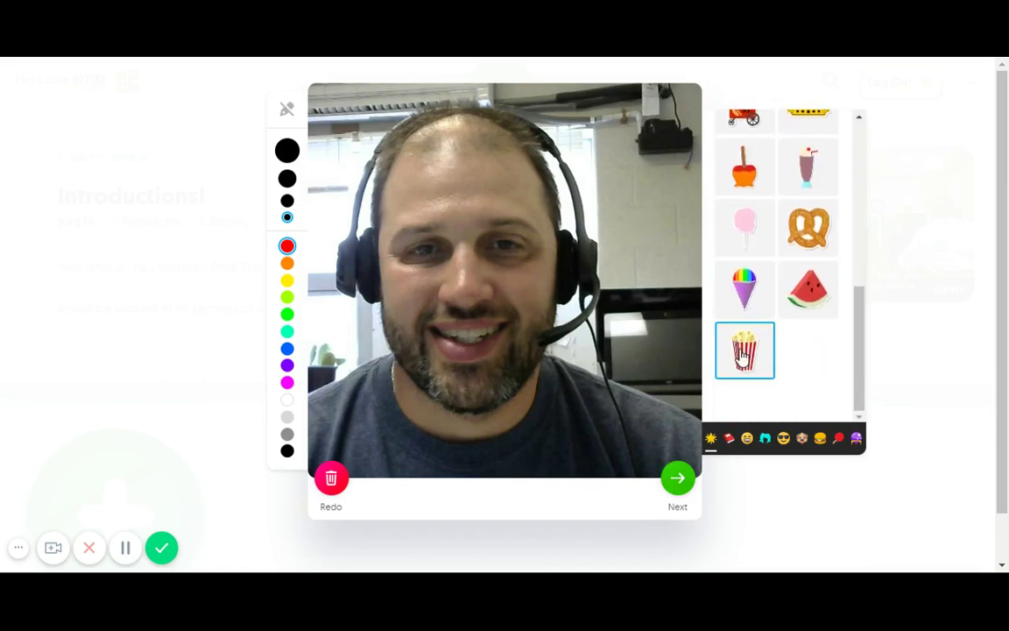
{"action": "left_click", "coordinate": [743, 354]}
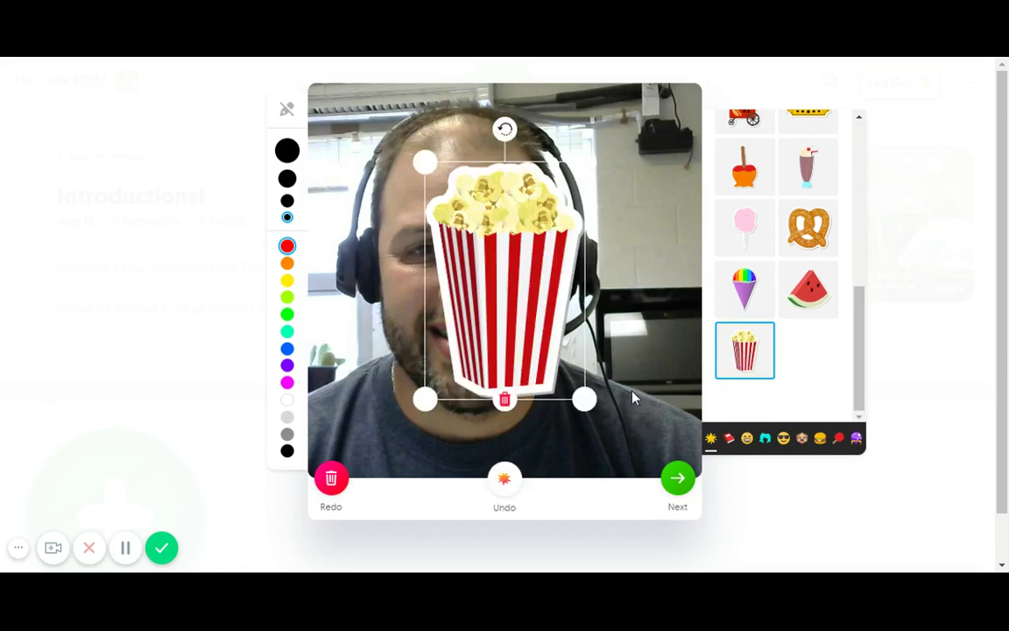
{"action": "left_click_drag", "start_coordinate": [526, 313], "coordinate": [643, 374]}
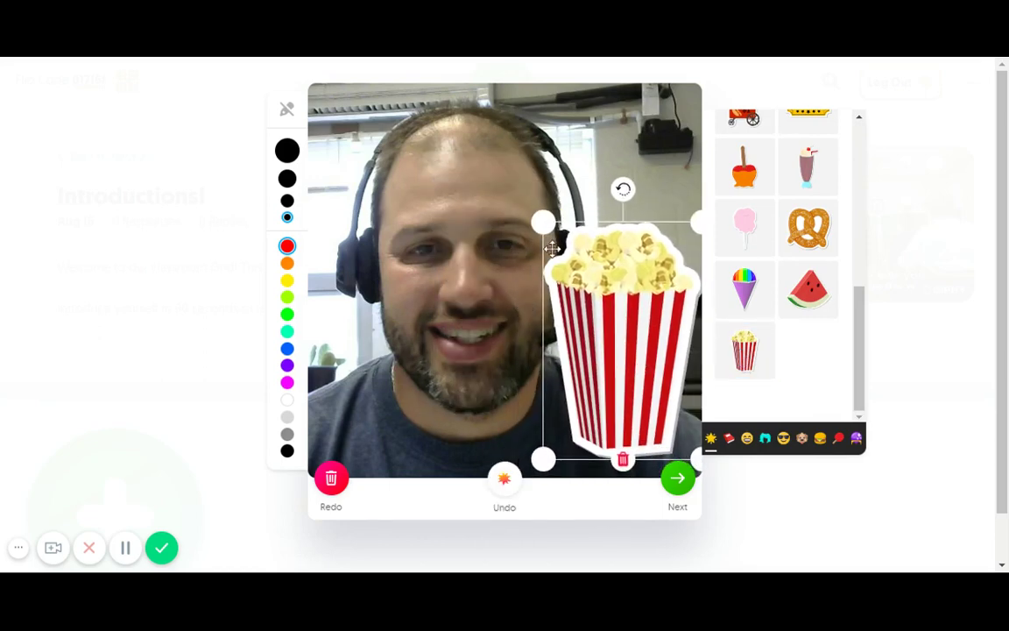
Shrink the popcorn sticker and settle it upright in the lower-right corner
{"action": "left_click_drag", "start_coordinate": [543, 217], "coordinate": [626, 344]}
{"action": "left_click_drag", "start_coordinate": [679, 371], "coordinate": [644, 374]}
{"action": "left_click_drag", "start_coordinate": [631, 314], "coordinate": [664, 413]}
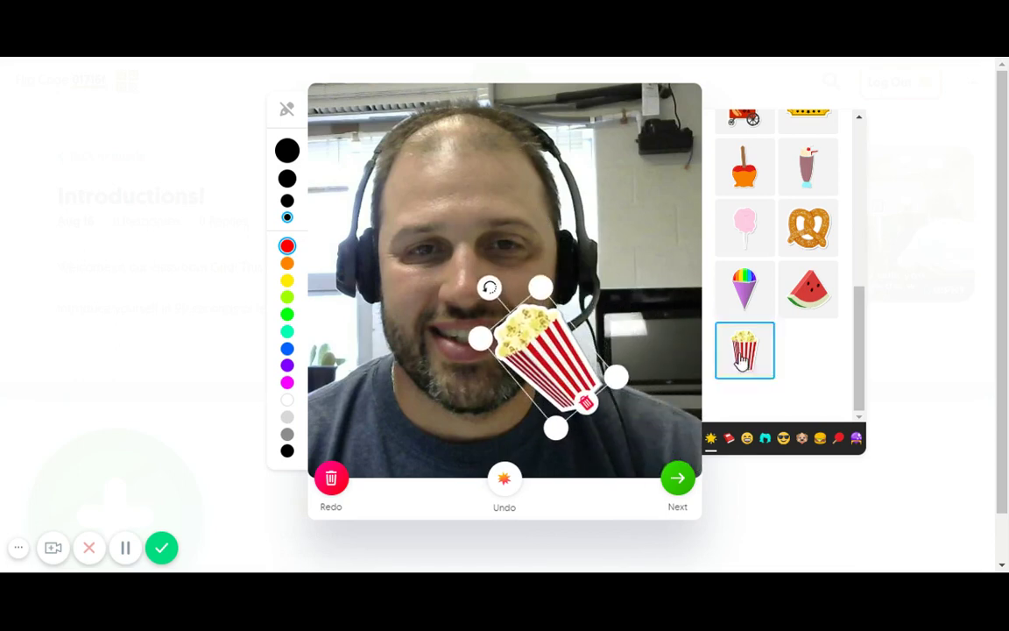
{"action": "left_click_drag", "start_coordinate": [572, 358], "coordinate": [621, 391]}
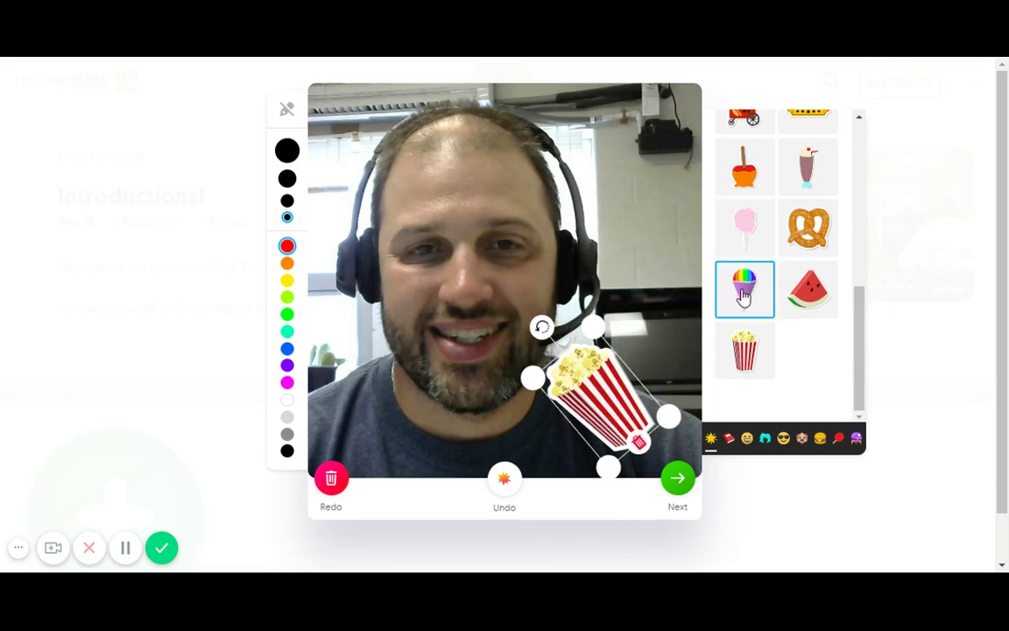
{"action": "left_click_drag", "start_coordinate": [542, 328], "coordinate": [577, 308]}
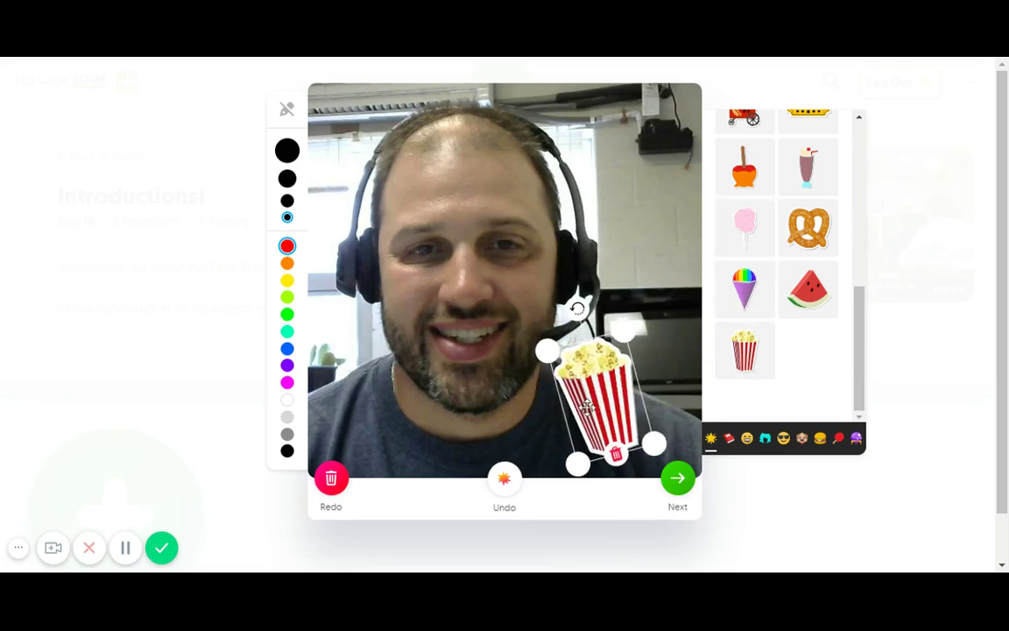
{"action": "left_click_drag", "start_coordinate": [588, 407], "coordinate": [616, 403]}
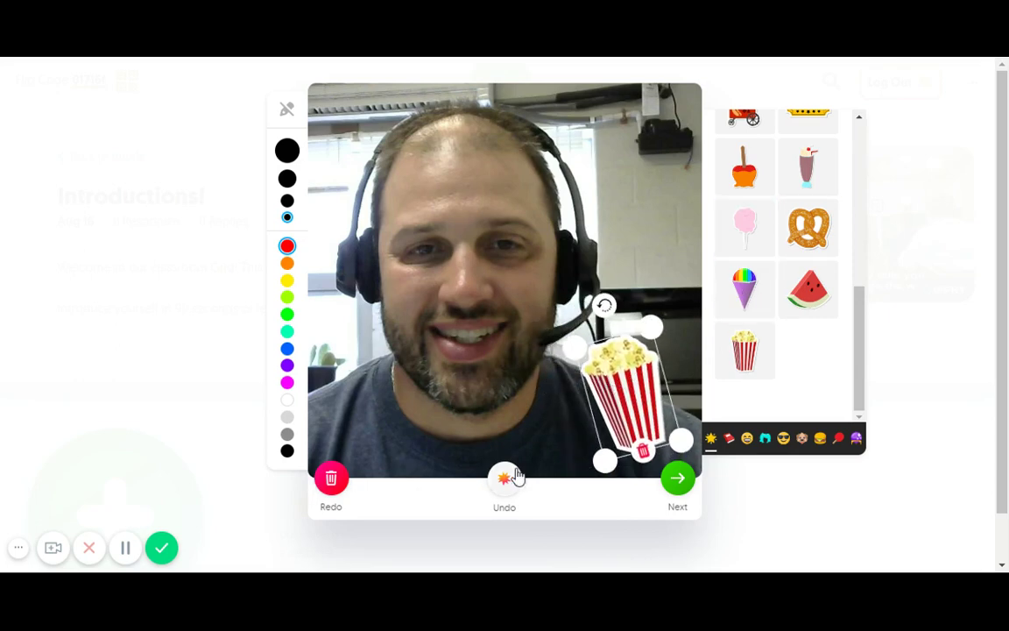
Submit the stickered video and check its 0:16 card in Introductions!
{"action": "left_click", "coordinate": [677, 480]}
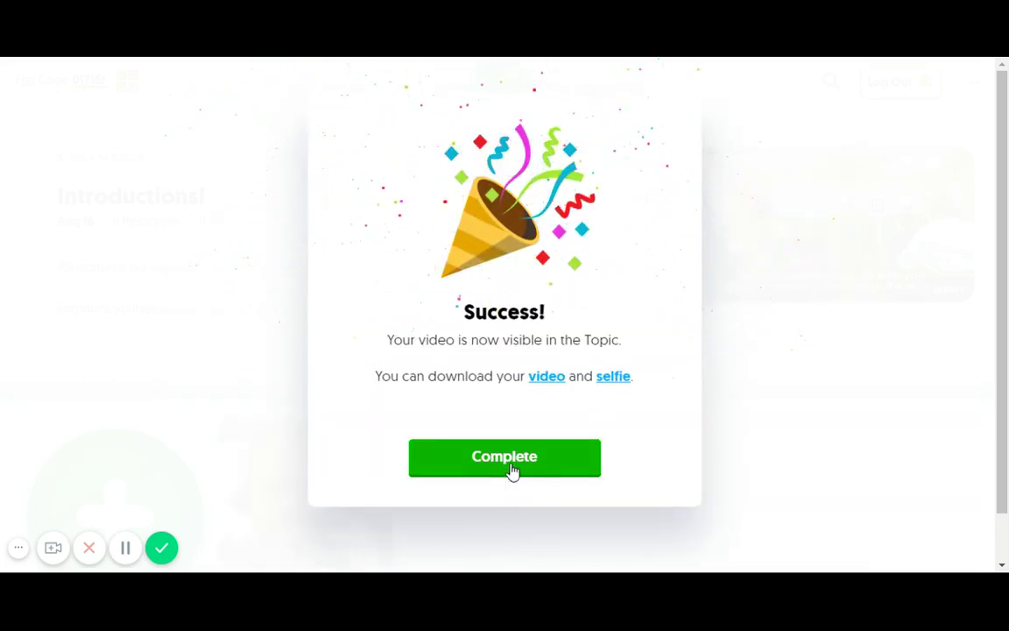
{"action": "left_click", "coordinate": [523, 470]}
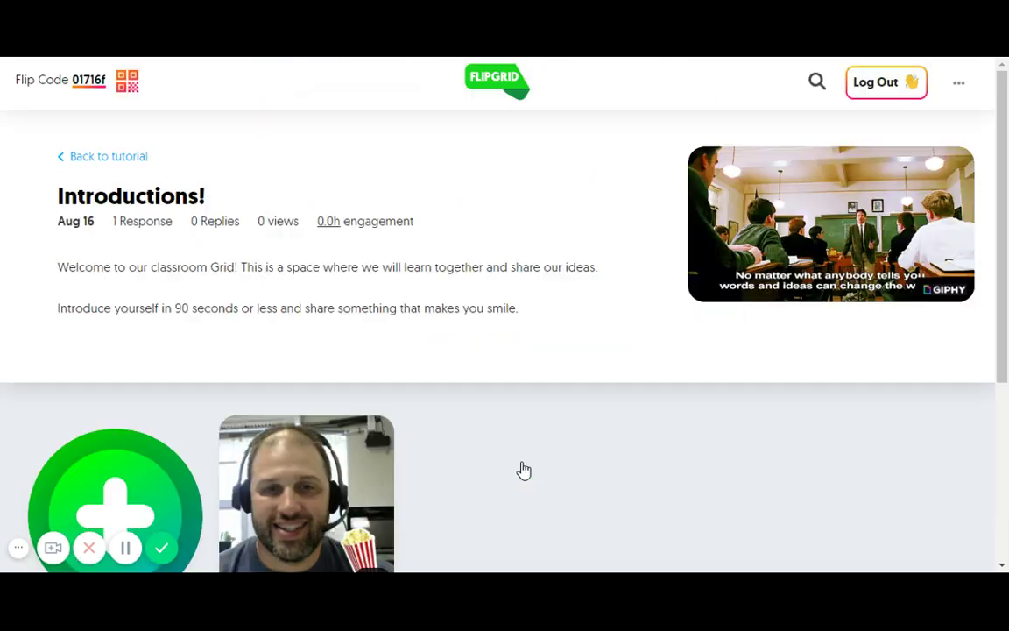
{"action": "scroll", "coordinate": [459, 353], "scroll_direction": "down", "scroll_amount": 3}
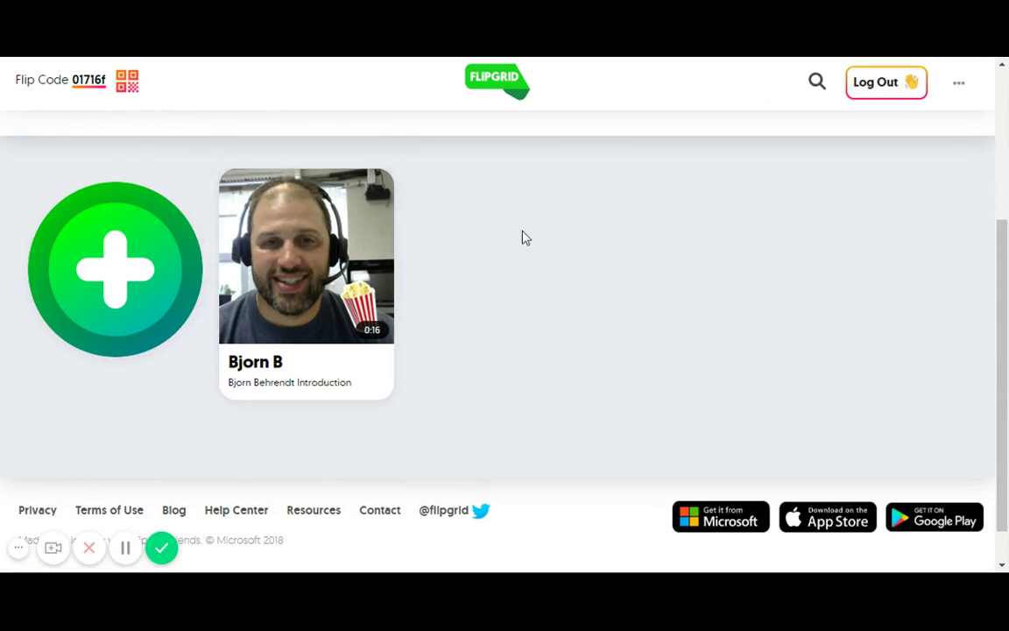
{"action": "scroll", "coordinate": [714, 275], "scroll_direction": "up", "scroll_amount": 3}
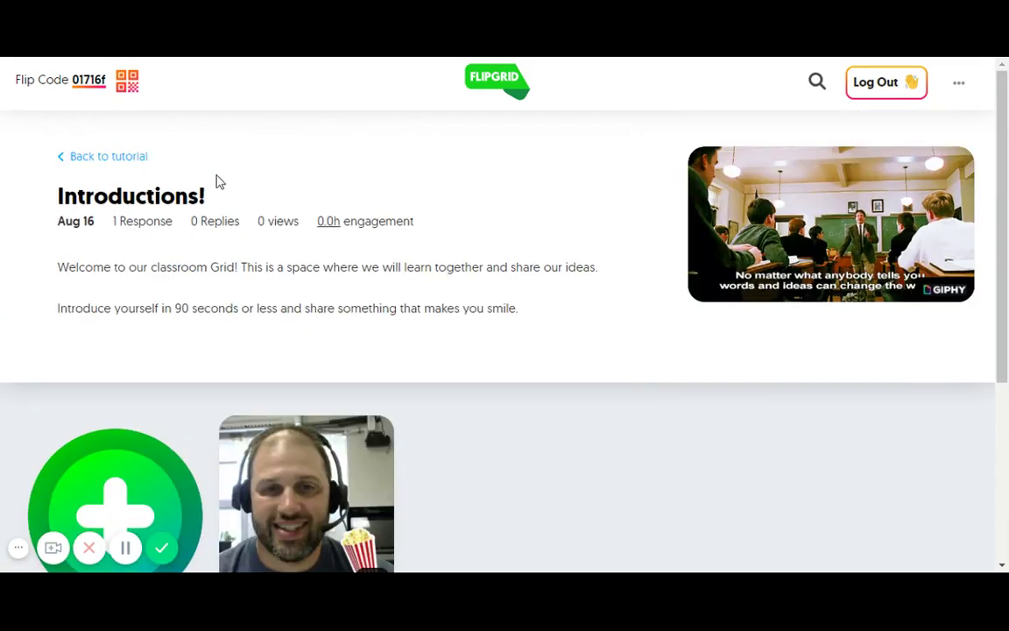
Return to the tutorial Grid and open the Tell me about your weekend topic
{"action": "left_click", "coordinate": [120, 159]}
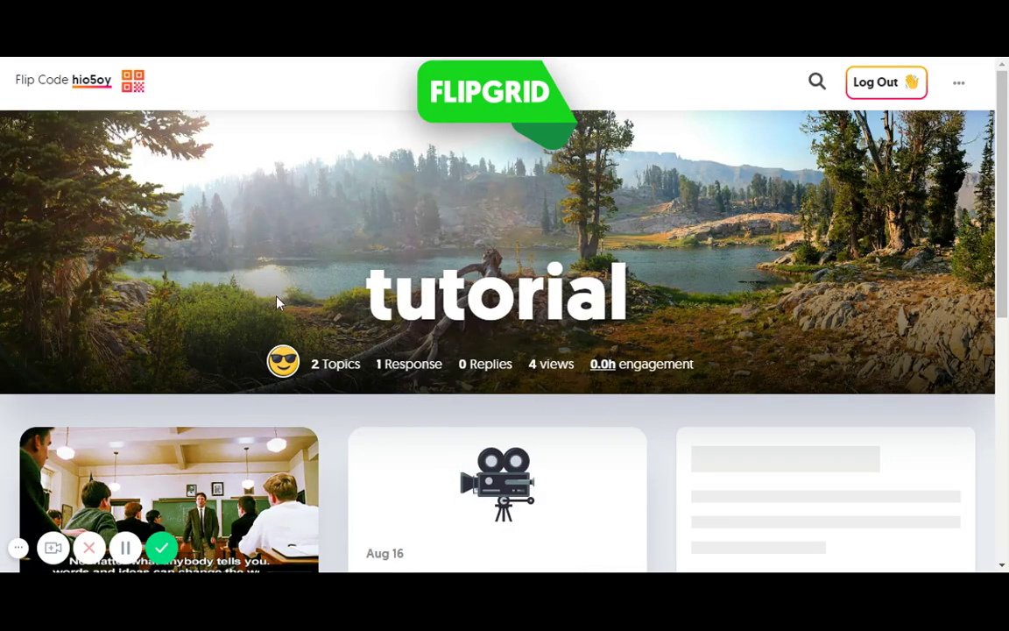
{"action": "scroll", "coordinate": [276, 303], "scroll_direction": "down", "scroll_amount": 6}
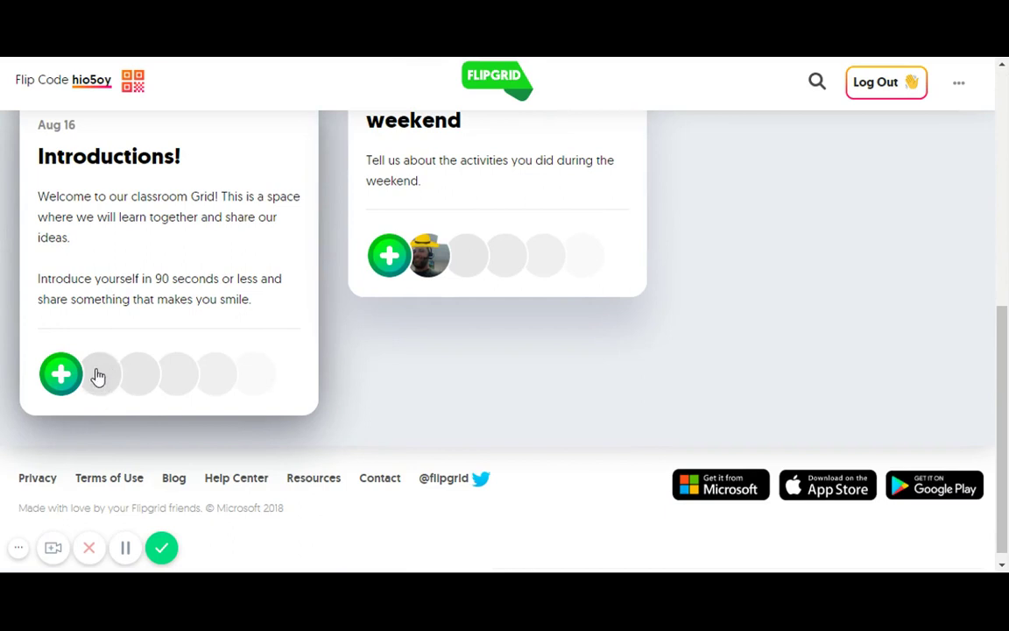
{"action": "scroll", "coordinate": [423, 241], "scroll_direction": "up", "scroll_amount": 2}
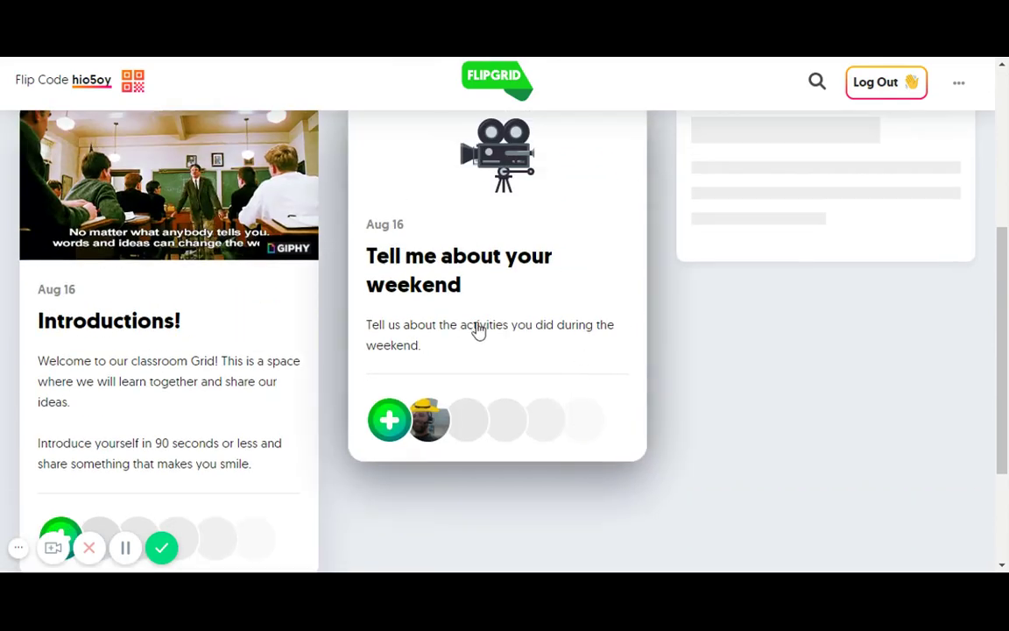
{"action": "left_click", "coordinate": [459, 298]}
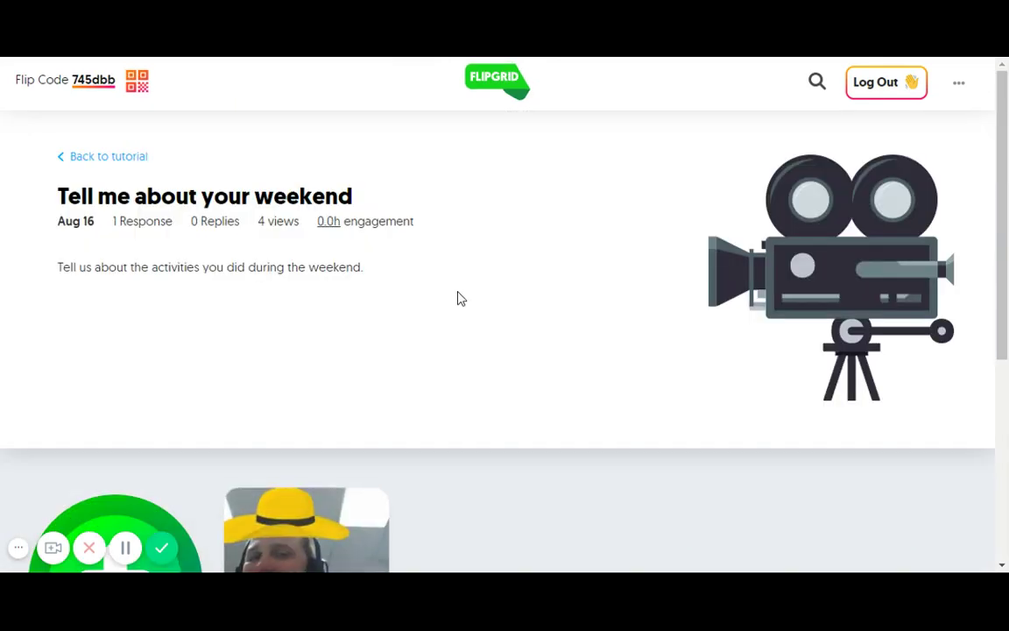
Play and pause the My Upcoming Weekend response, then start a reply
{"action": "scroll", "coordinate": [412, 260], "scroll_direction": "down", "scroll_amount": 5}
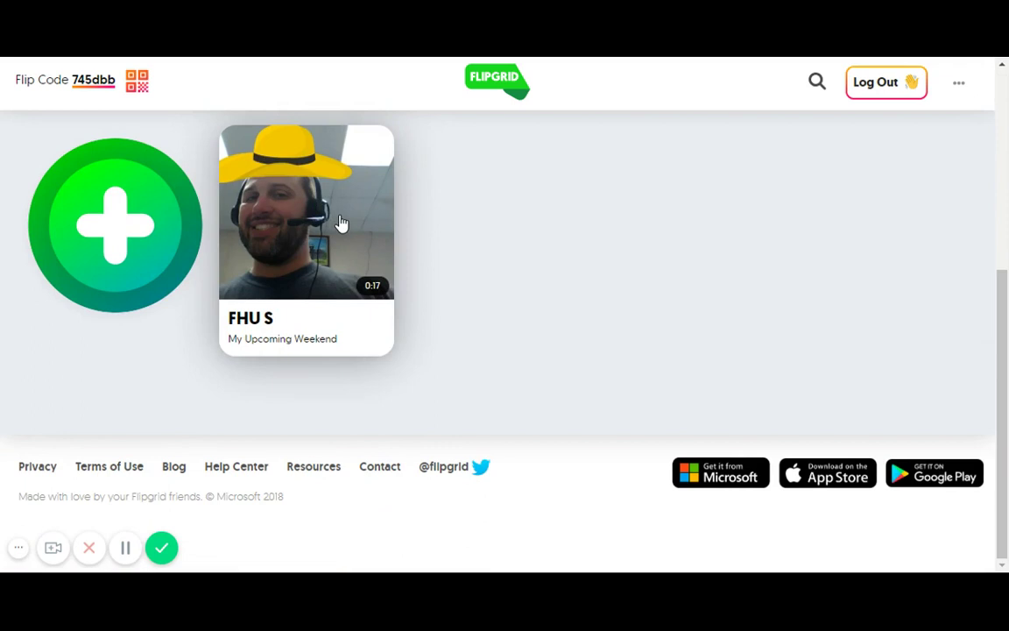
{"action": "left_click", "coordinate": [342, 224]}
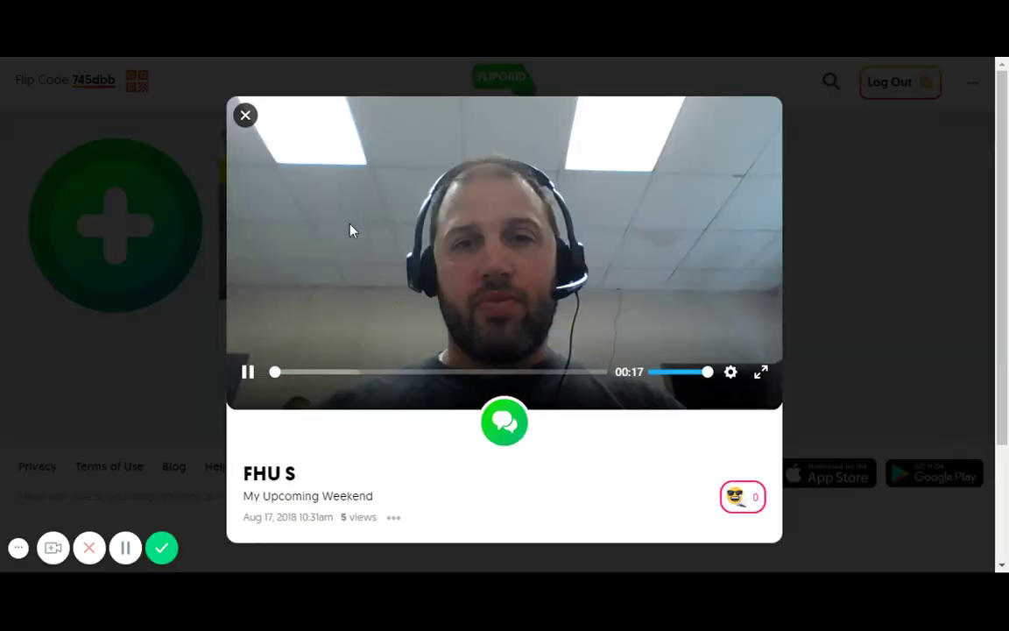
{"action": "left_click", "coordinate": [250, 374]}
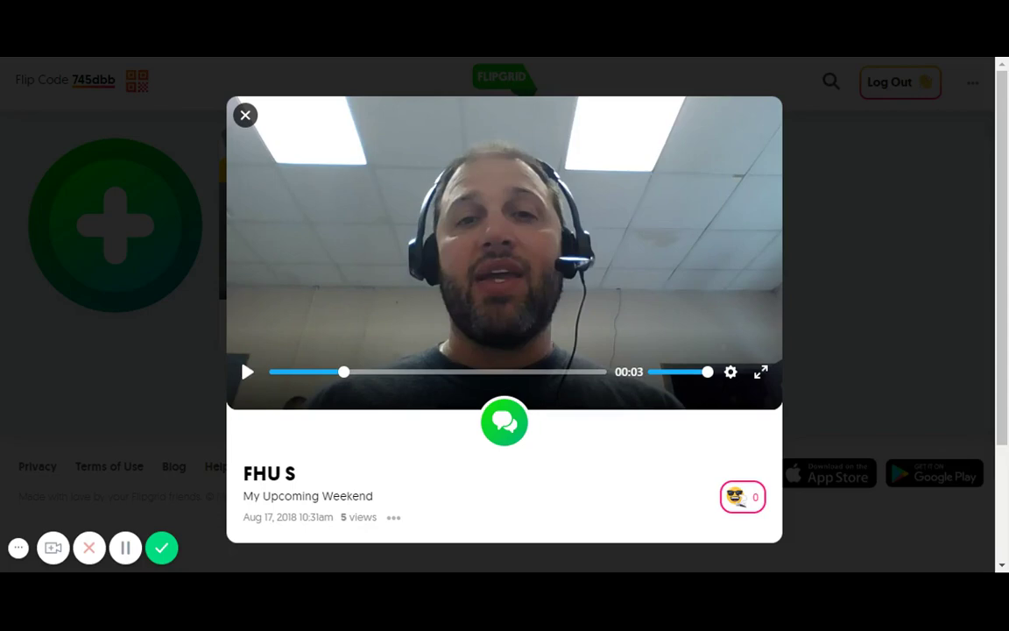
{"action": "left_click", "coordinate": [503, 411]}
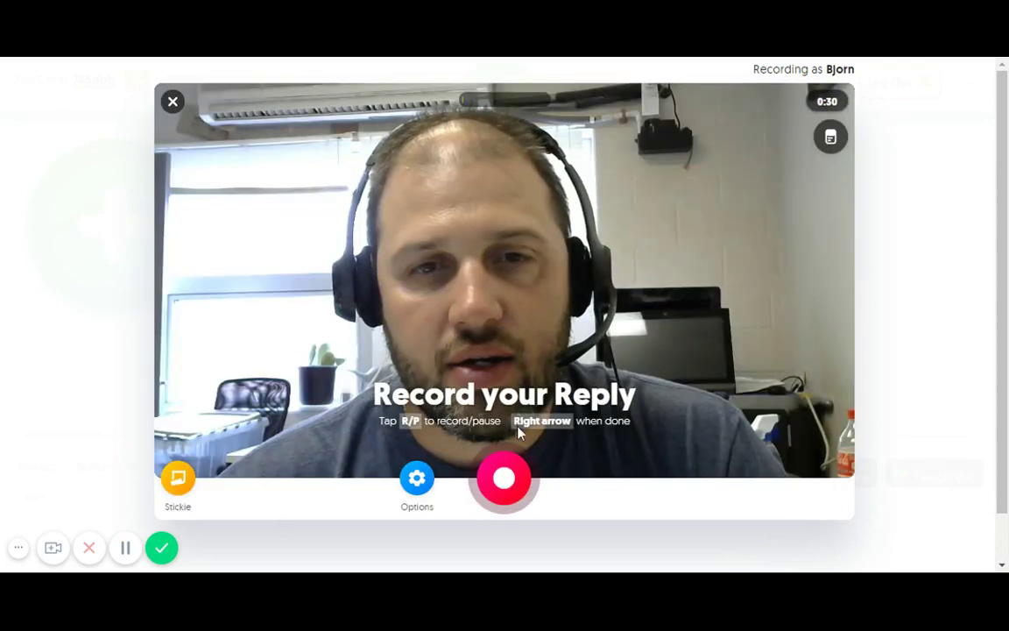
Record a 22-second video reply, pause it, and move to Review
{"action": "left_click", "coordinate": [505, 479]}
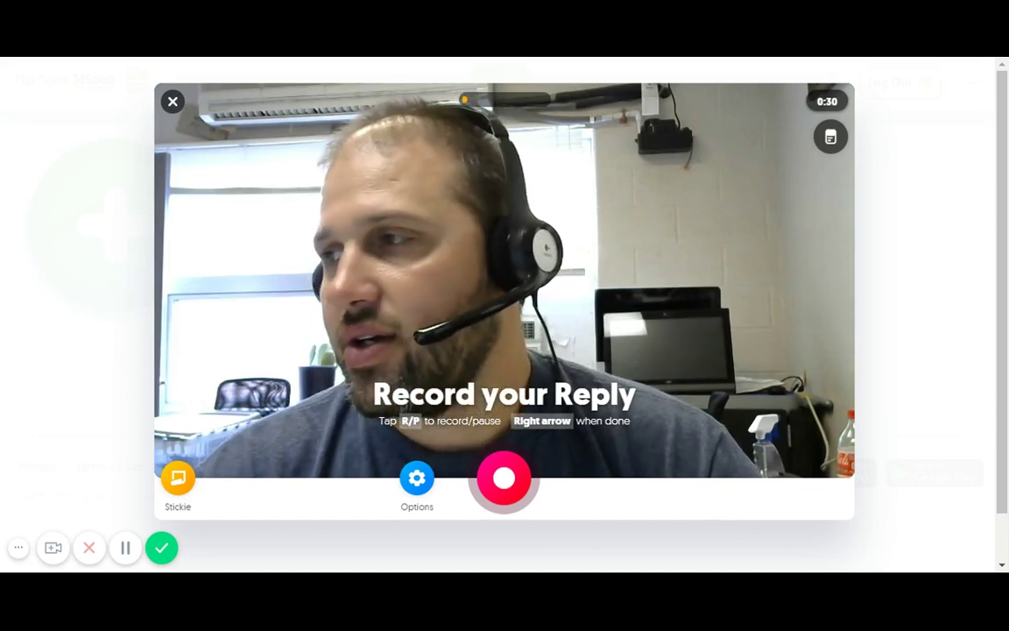
{"action": "left_click", "coordinate": [505, 478]}
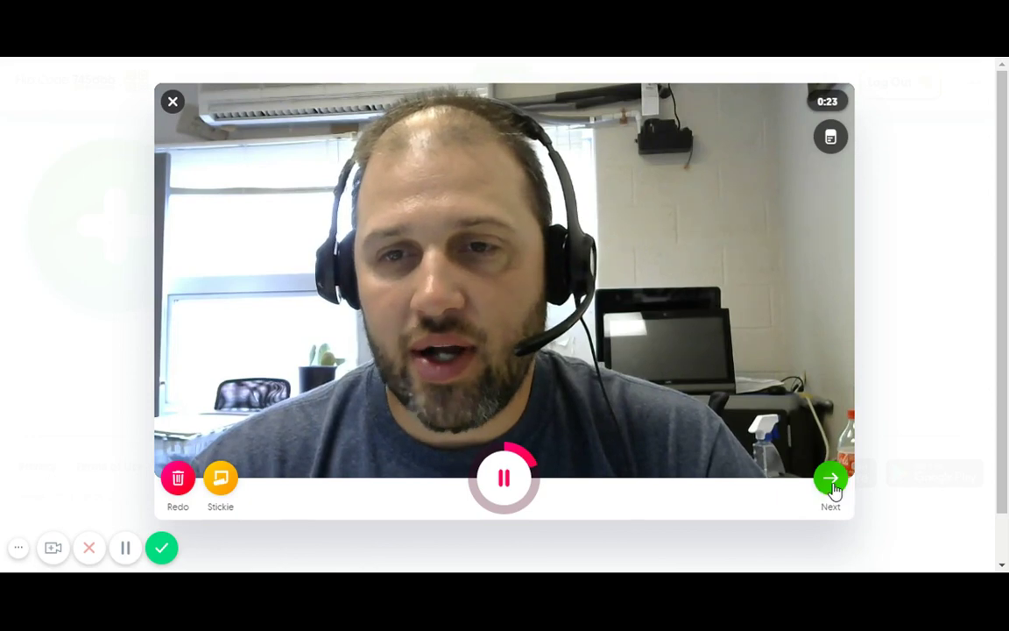
{"action": "left_click", "coordinate": [503, 478]}
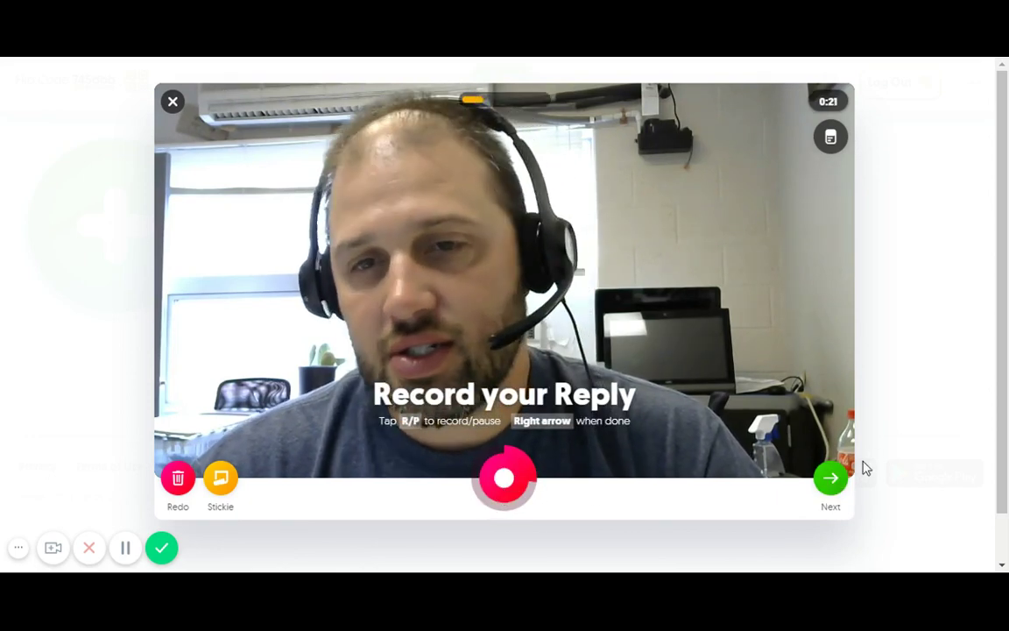
{"action": "left_click", "coordinate": [829, 482]}
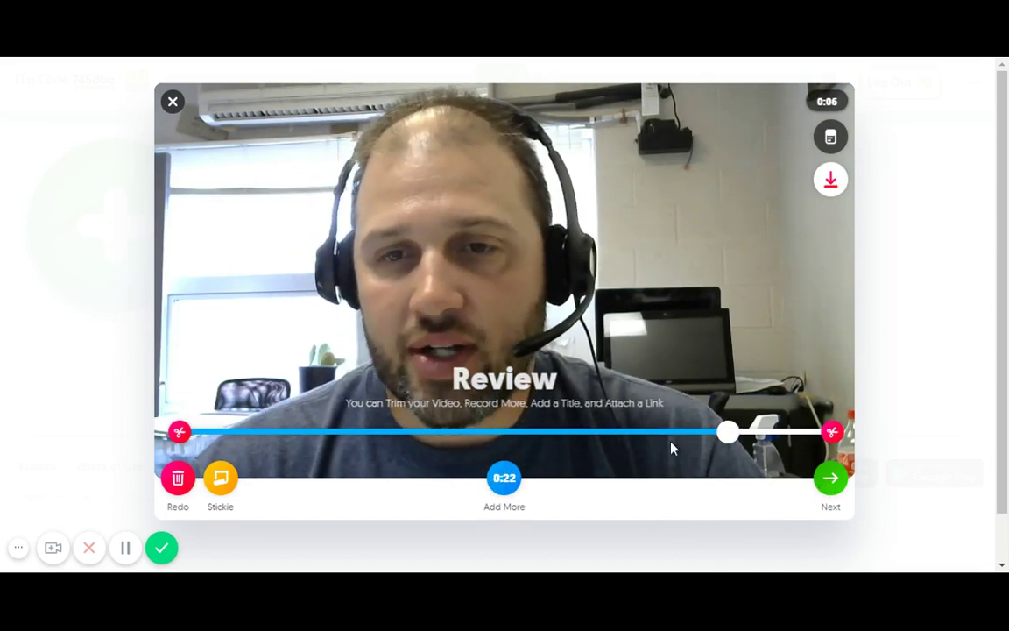
Shorten the reply by trimming its end, then continue to Snap a Selfie
{"action": "left_click", "coordinate": [828, 428]}
{"action": "left_click", "coordinate": [828, 429]}
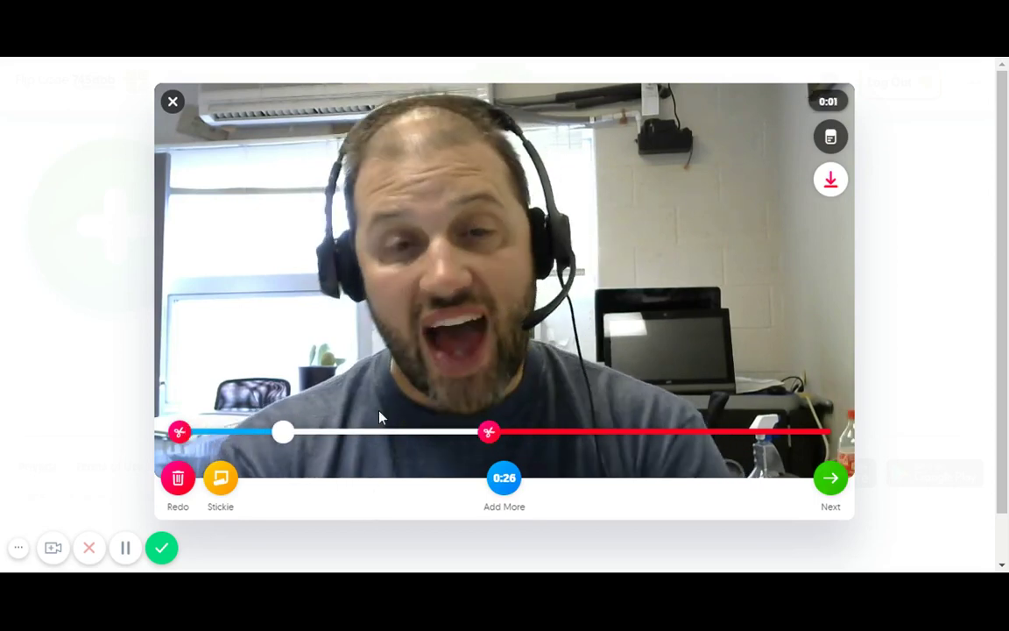
{"action": "left_click", "coordinate": [831, 482]}
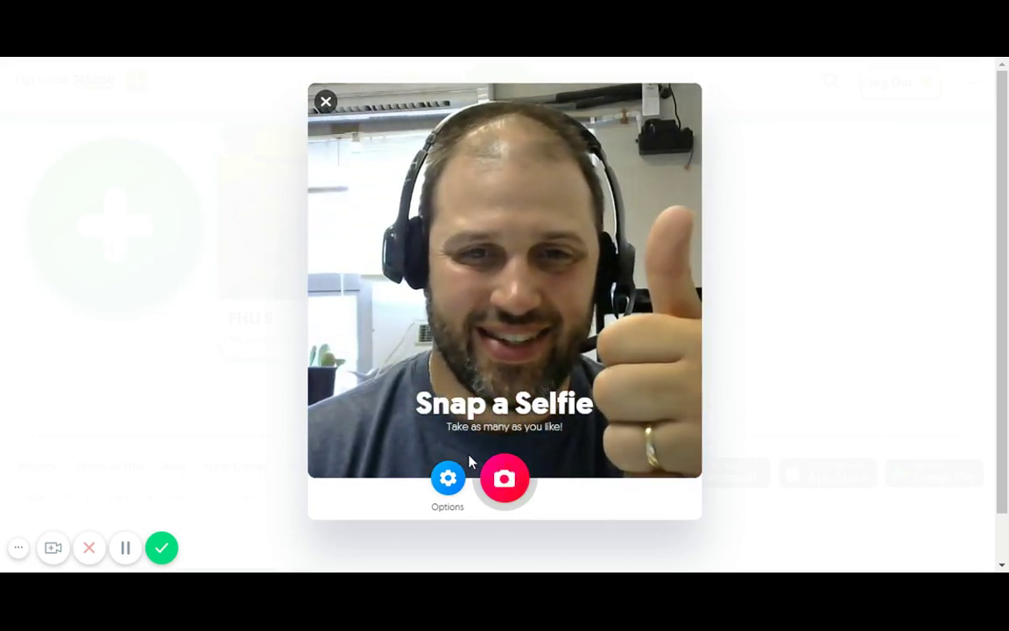
Snap the thumbs-up selfie, upload the reply video, and dismiss the success message
{"action": "left_click", "coordinate": [506, 480]}
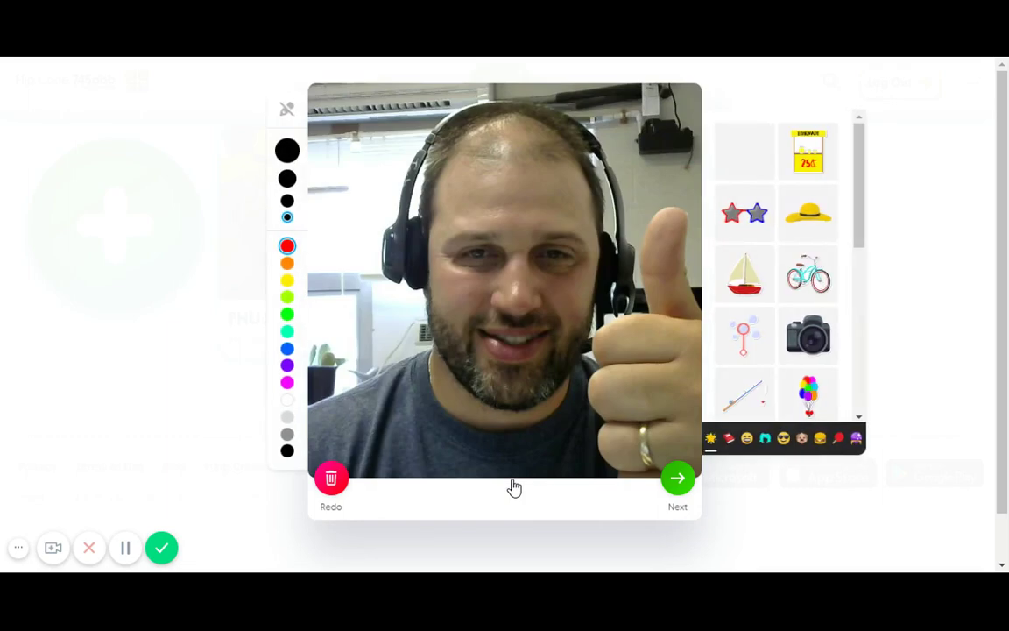
{"action": "left_click", "coordinate": [680, 481]}
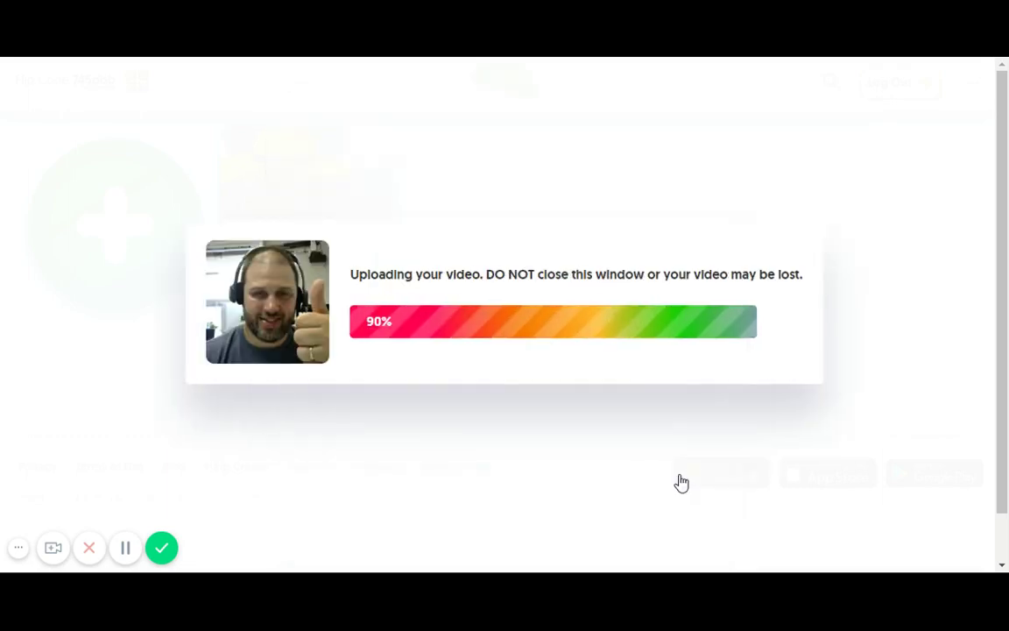
{"action": "left_click", "coordinate": [505, 458]}
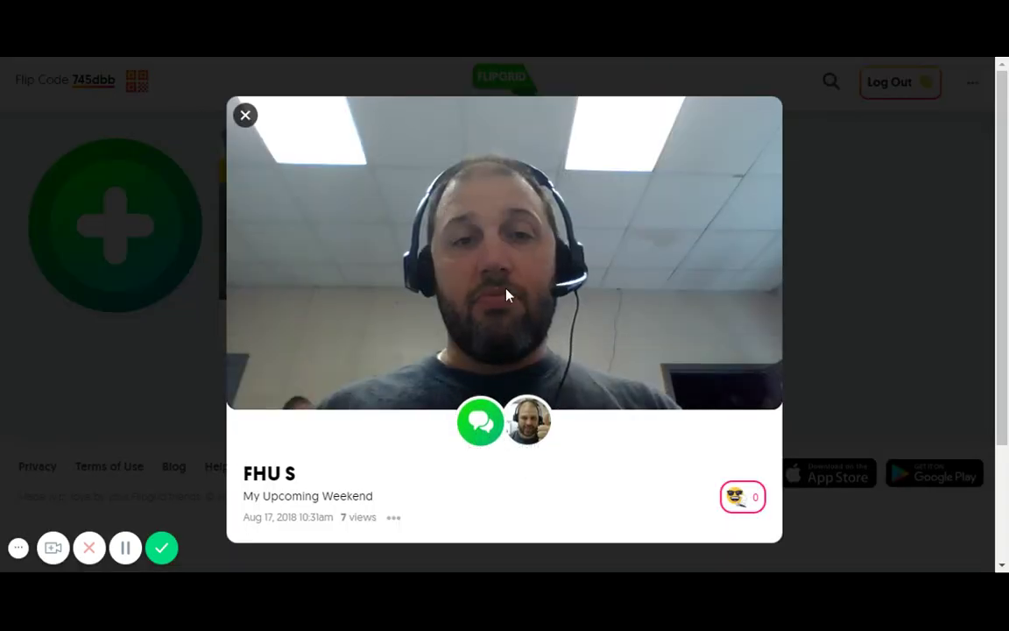
Pause and close the response video player to see the reply listed on the weekend topic
{"action": "left_click", "coordinate": [502, 283]}
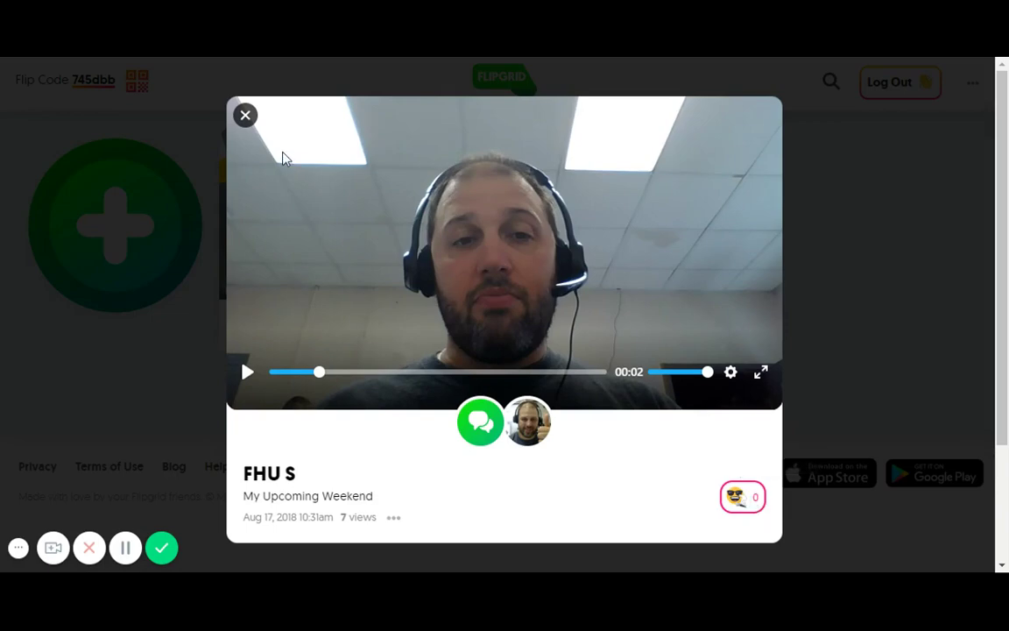
{"action": "left_click", "coordinate": [244, 117]}
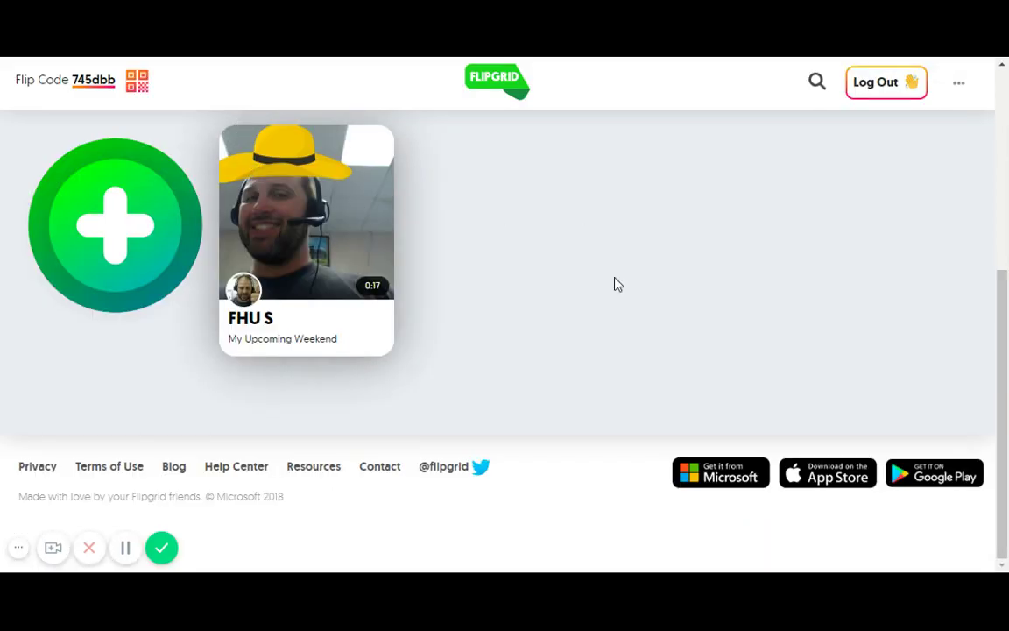
{"action": "scroll", "coordinate": [618, 289], "scroll_direction": "up", "scroll_amount": 4}
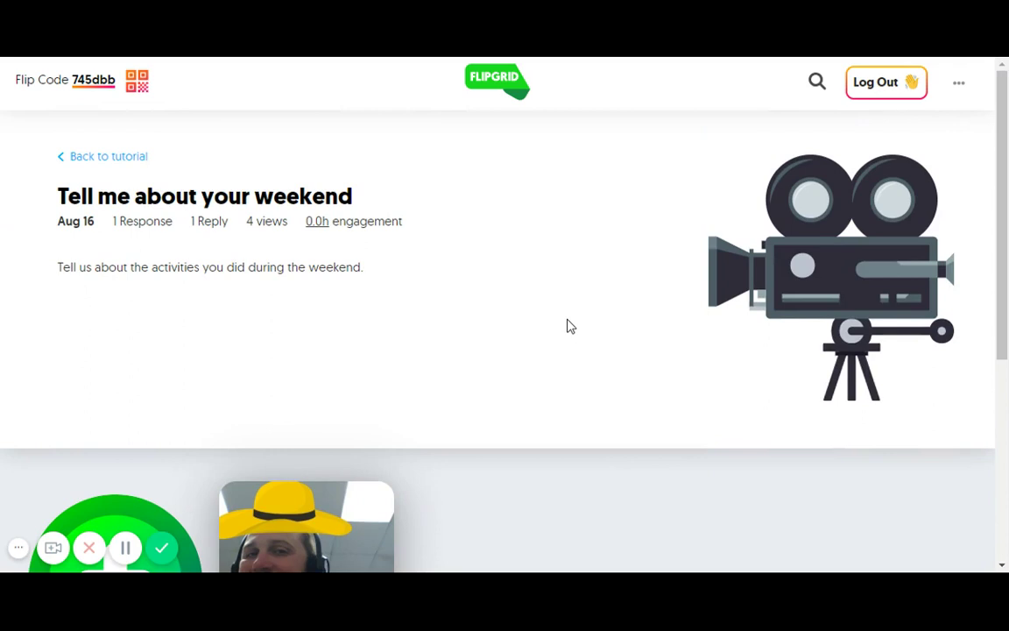
{"action": "scroll", "coordinate": [514, 236], "scroll_direction": "down", "scroll_amount": 2}
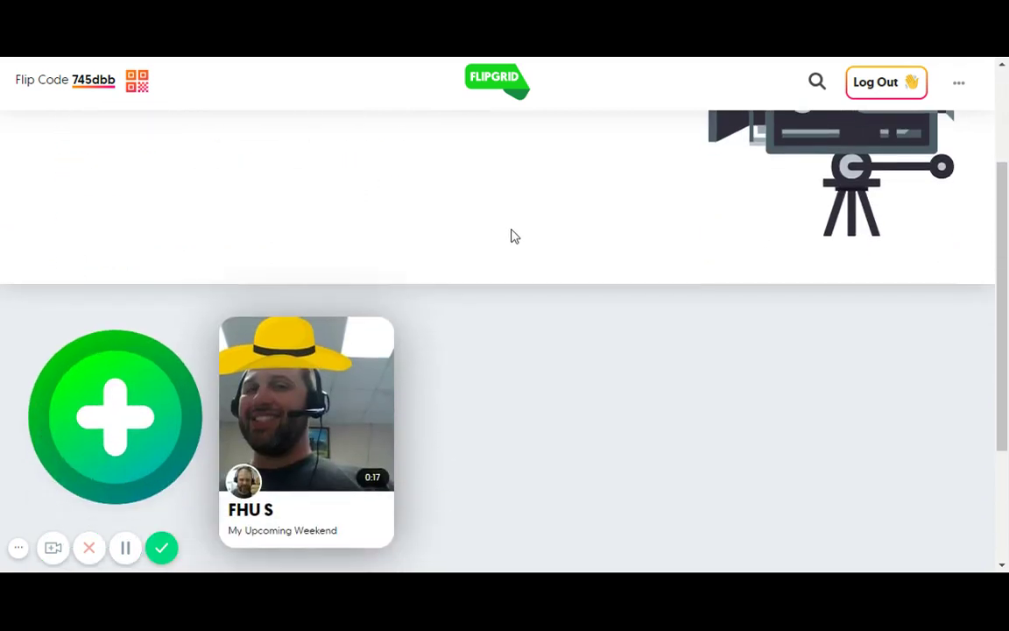